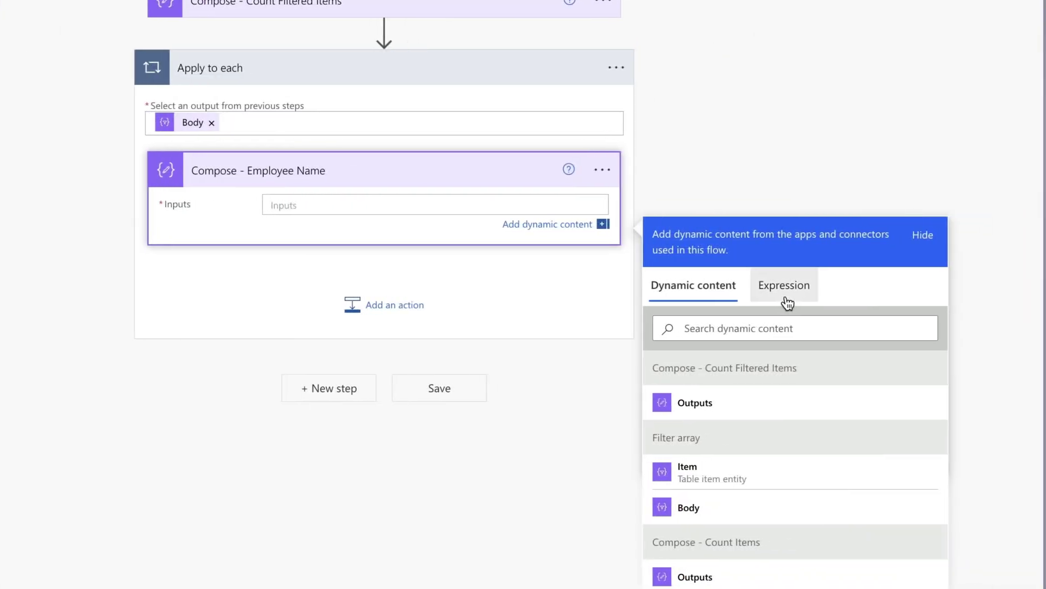
# - Set Compose - Employee Name's input to the expression item()?['Title']
pyautogui.click(786, 456)
pyautogui.write('item')
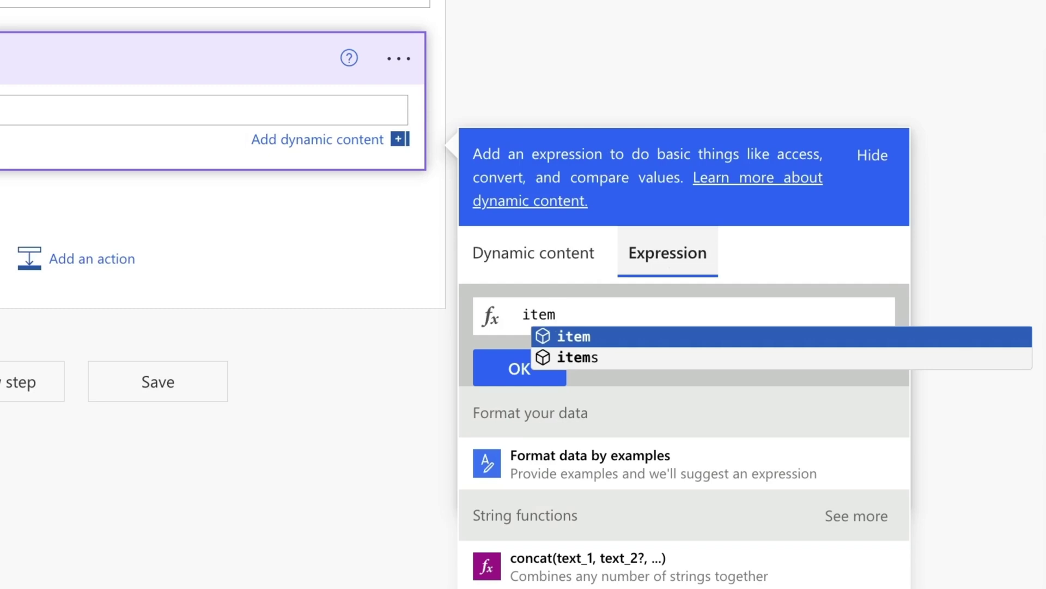
pyautogui.write('(')
pyautogui.write("?['Ti")
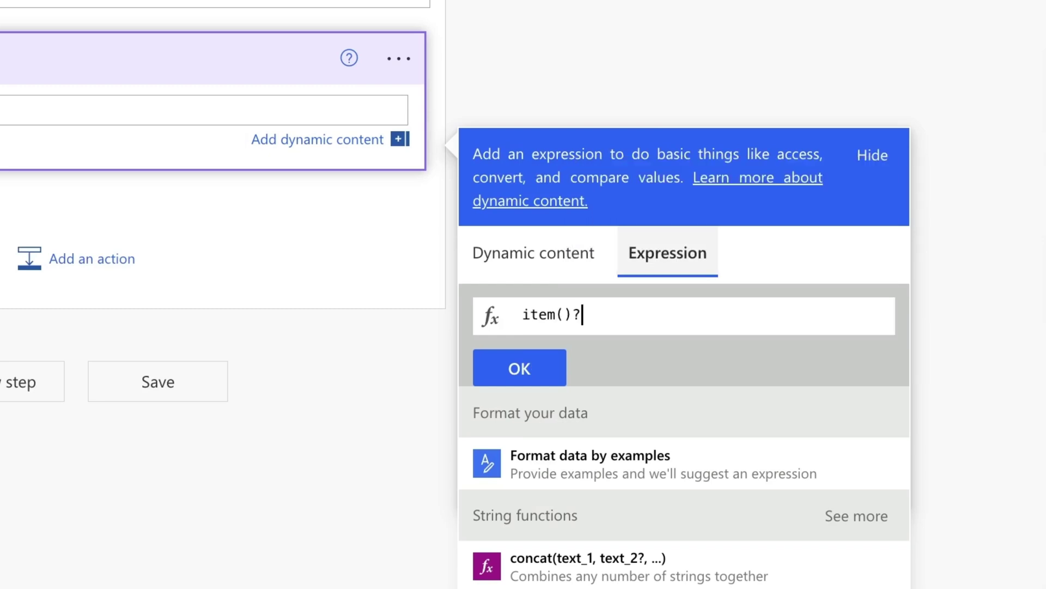
pyautogui.write('tle')
pyautogui.click(544, 378)
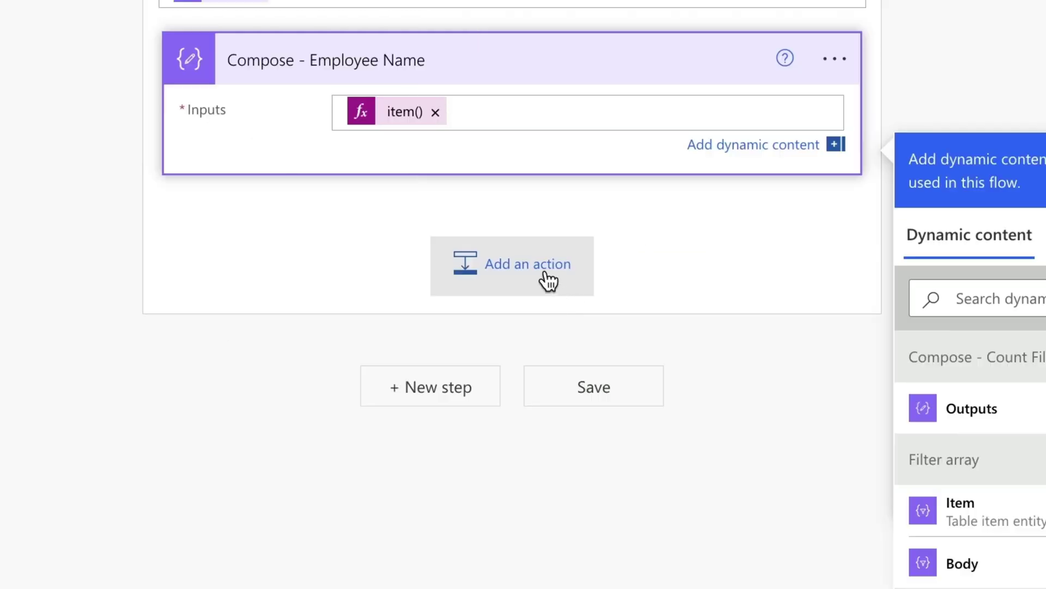
# - Add a Compose action inside the loop whose input is item()?['Birthdate']
pyautogui.click(115, 279)
pyautogui.write('Compose')
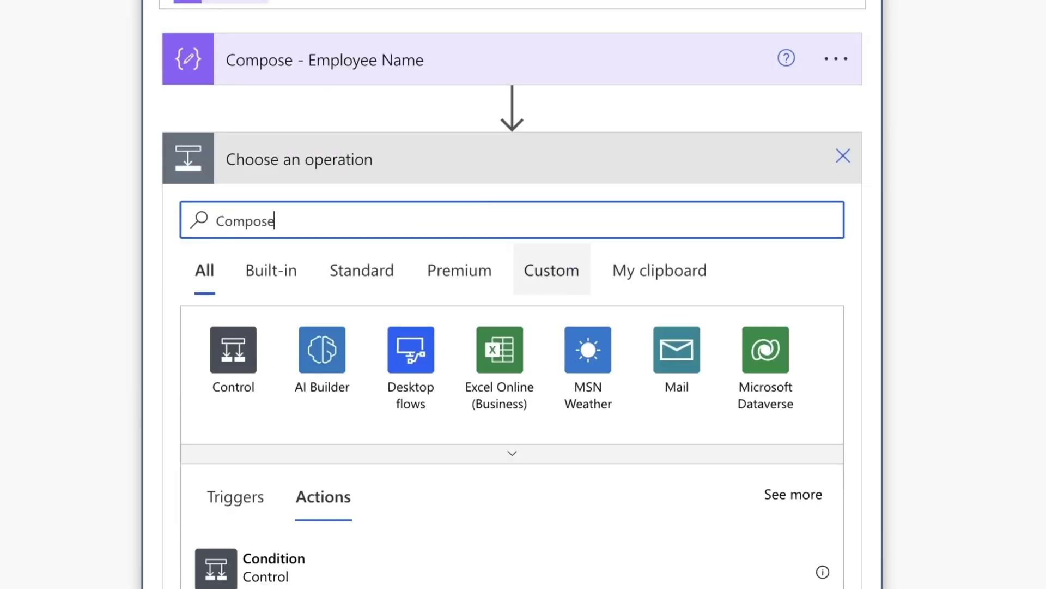
pyautogui.click(633, 545)
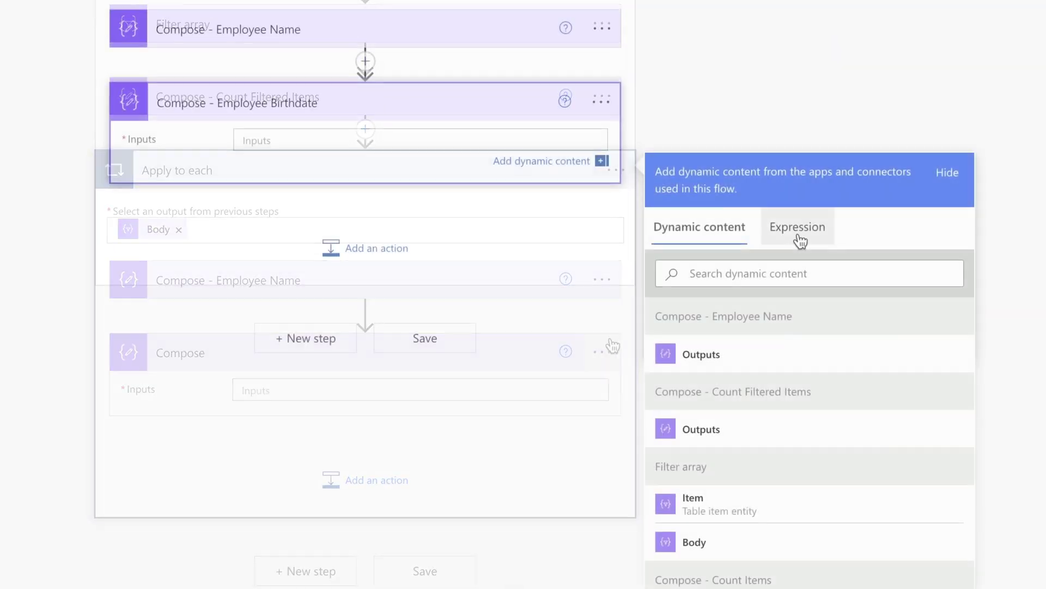
pyautogui.click(799, 240)
pyautogui.write('item')
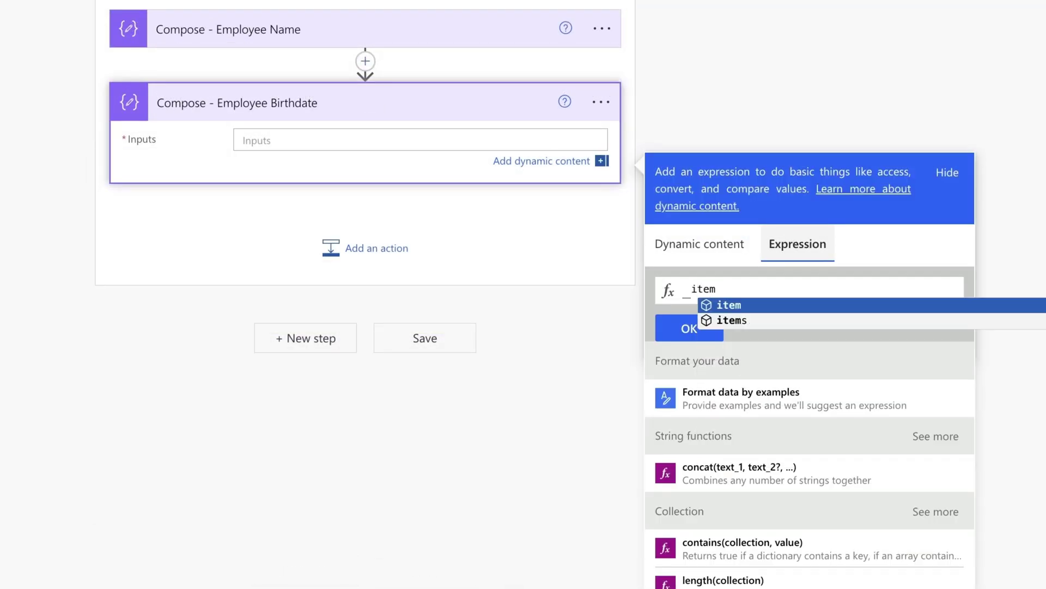
pyautogui.press('Return')
pyautogui.press('Right')
pyautogui.write("?['Bi")
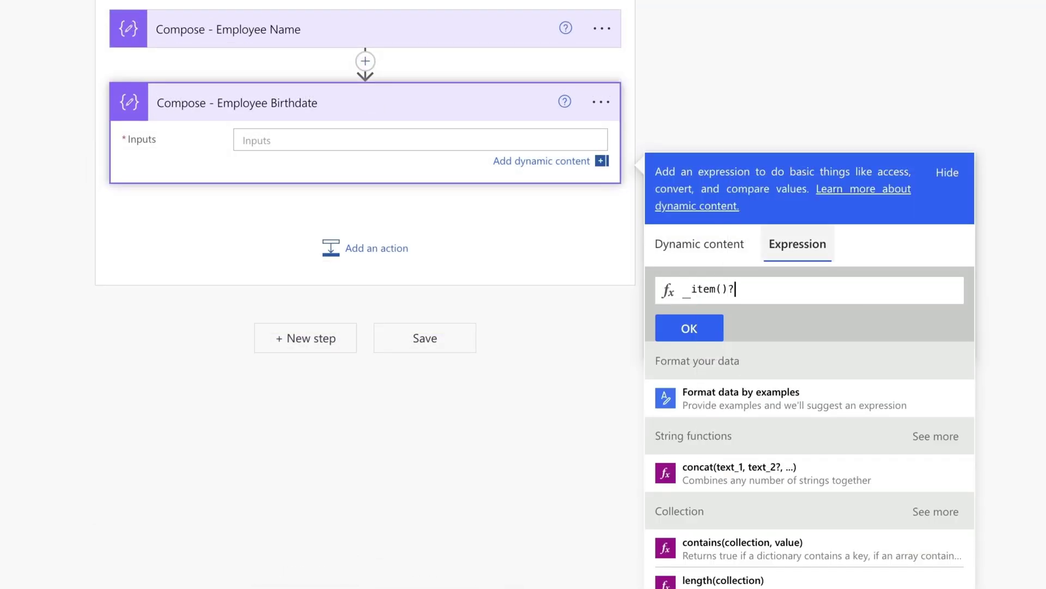
pyautogui.write('rthdate')
pyautogui.click(707, 328)
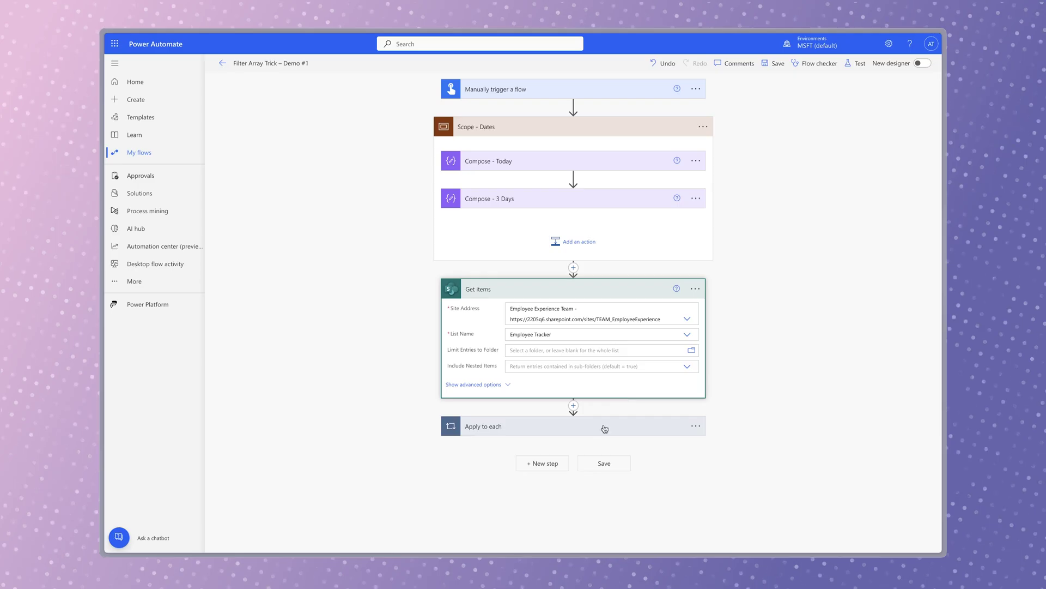
# - Expand the Apply to each loop and scroll down to its Condition comparing formatted dates
pyautogui.click(629, 422)
pyautogui.scroll(-3, 731, 409)
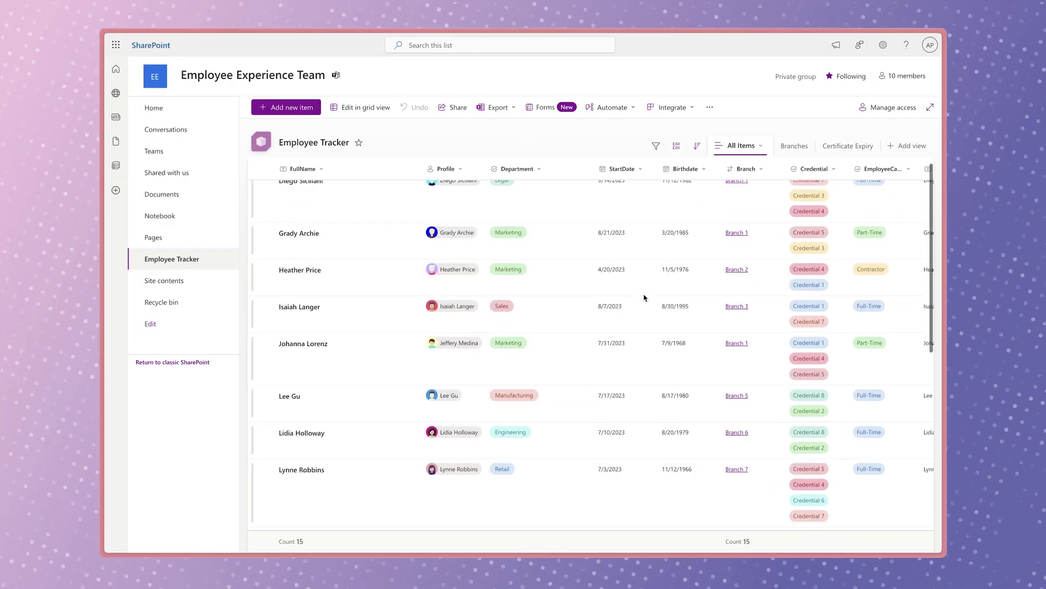
pyautogui.scroll(-5, 645, 298)
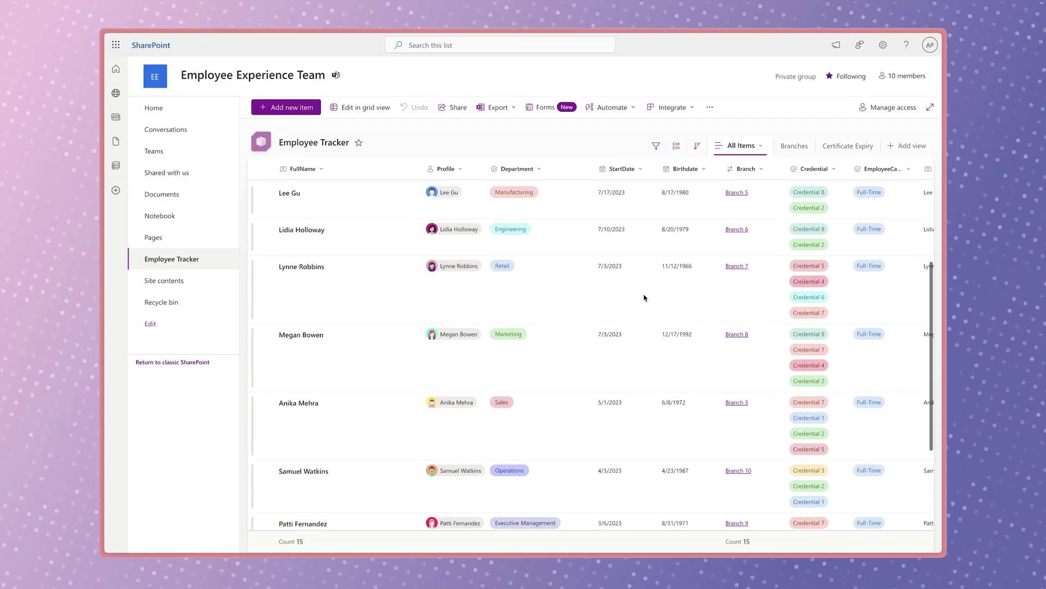
# - Scroll through the Employee Tracker list's employees and birthdates in SharePoint
pyautogui.scroll(-3, 645, 297)
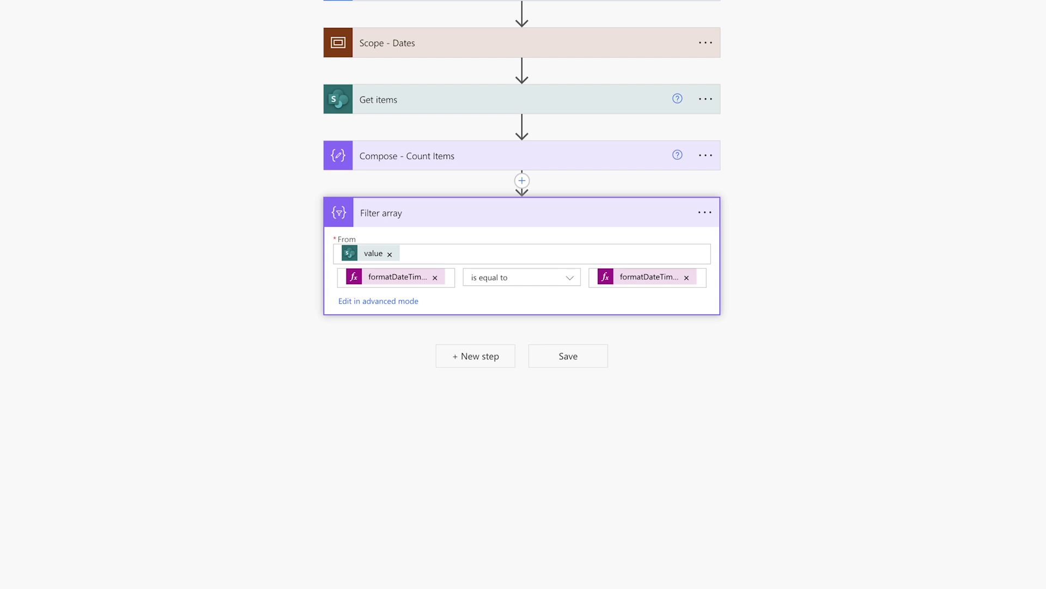
# - View the Filter array condition in advanced mode, then add a new step below it
pyautogui.click(397, 301)
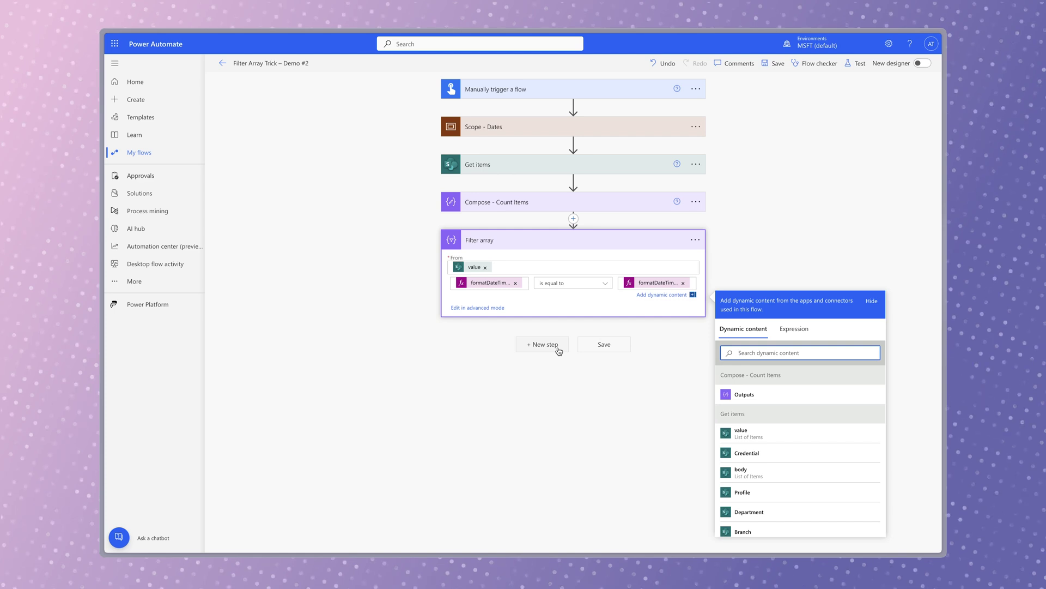
pyautogui.click(535, 345)
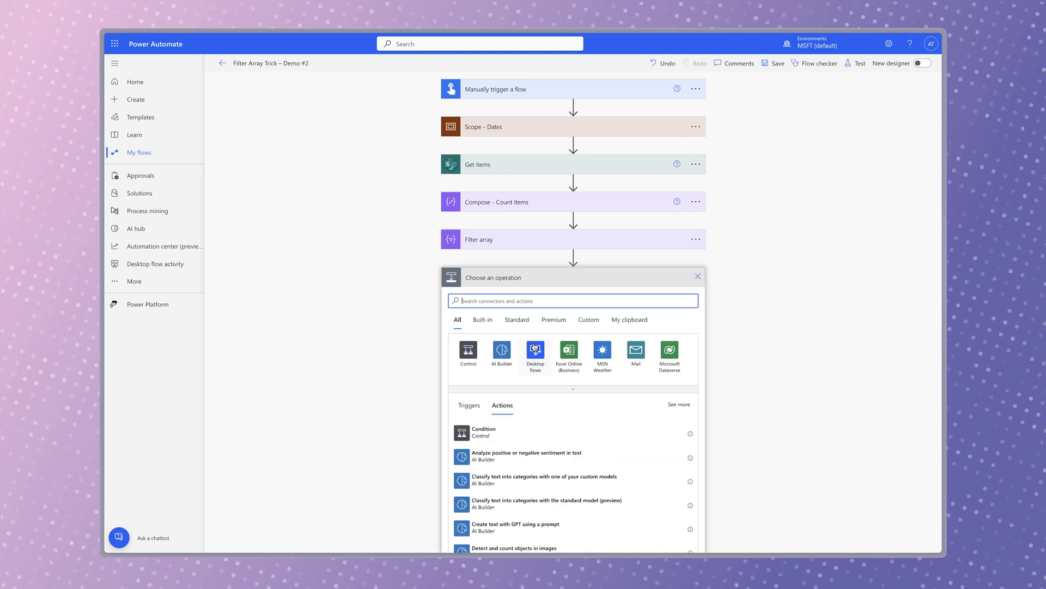
# - Add a Compose action below Filter array and rename it 'Compose - Filtered Items'
pyautogui.write('compo')
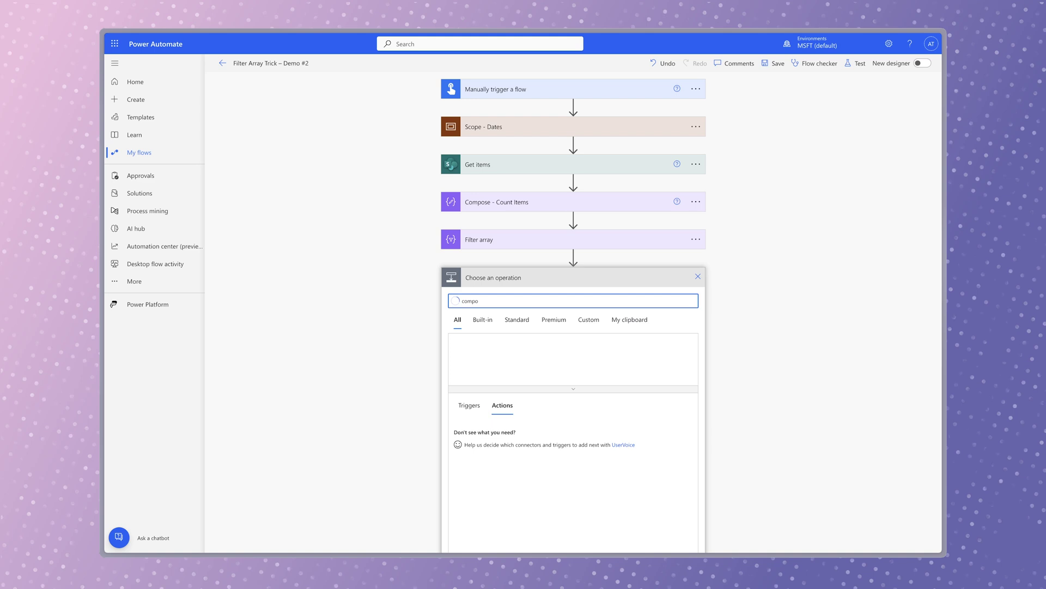
pyautogui.write('se')
pyautogui.click(545, 431)
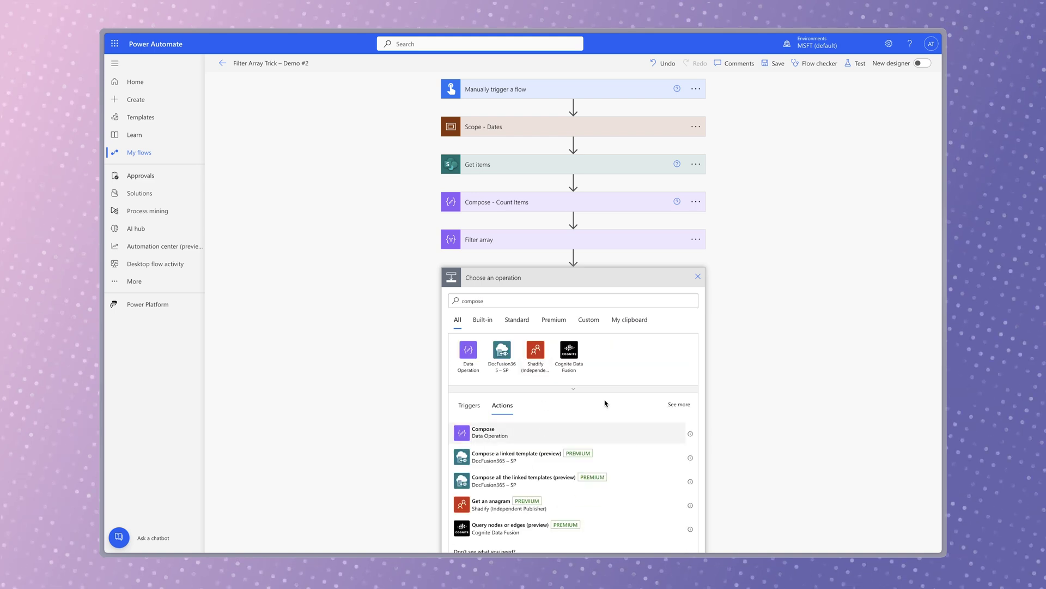
pyautogui.click(695, 277)
pyautogui.click(750, 303)
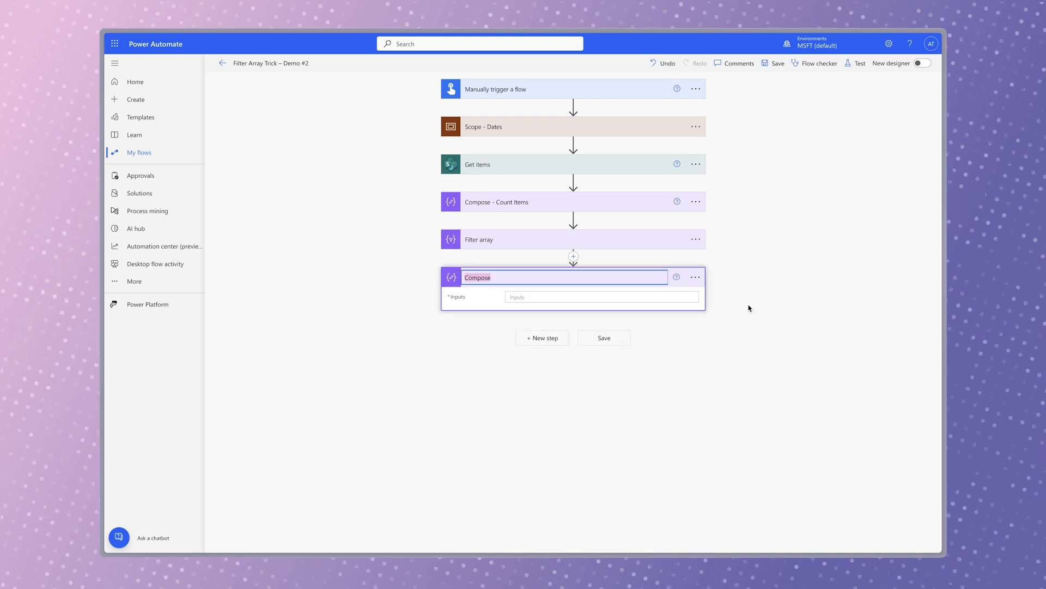
pyautogui.click(619, 278)
pyautogui.write('- Filtered Items')
# - Set its input to the expression length(body('Filter_array'))
pyautogui.click(608, 294)
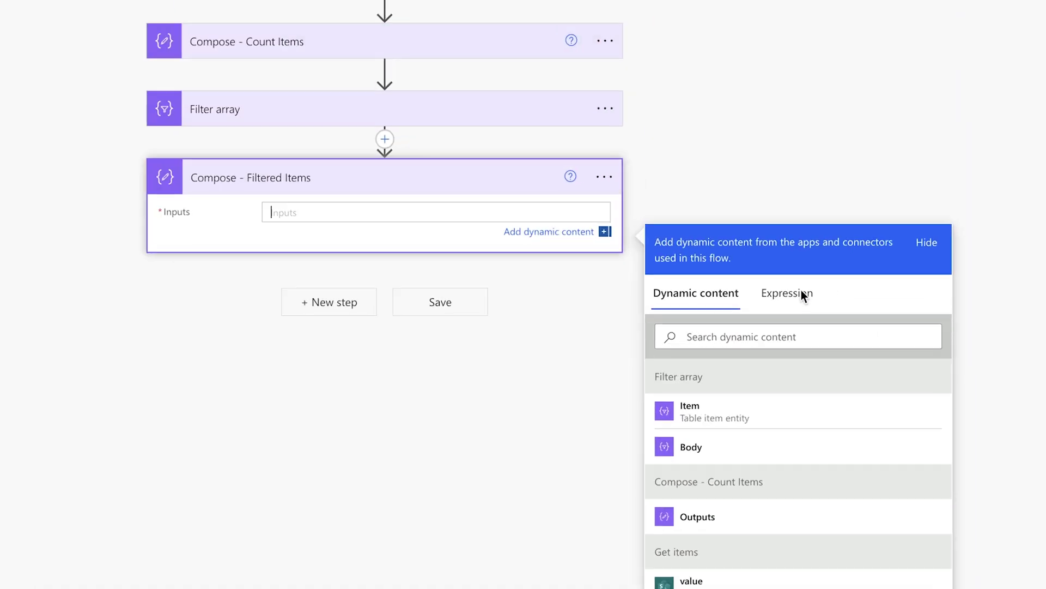
pyautogui.click(801, 293)
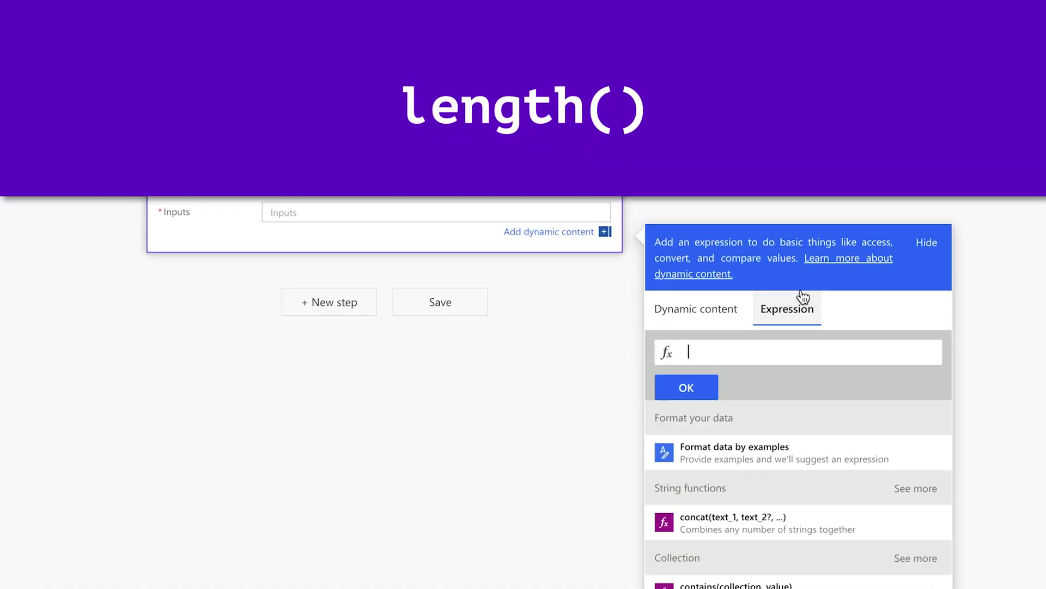
pyautogui.write('len')
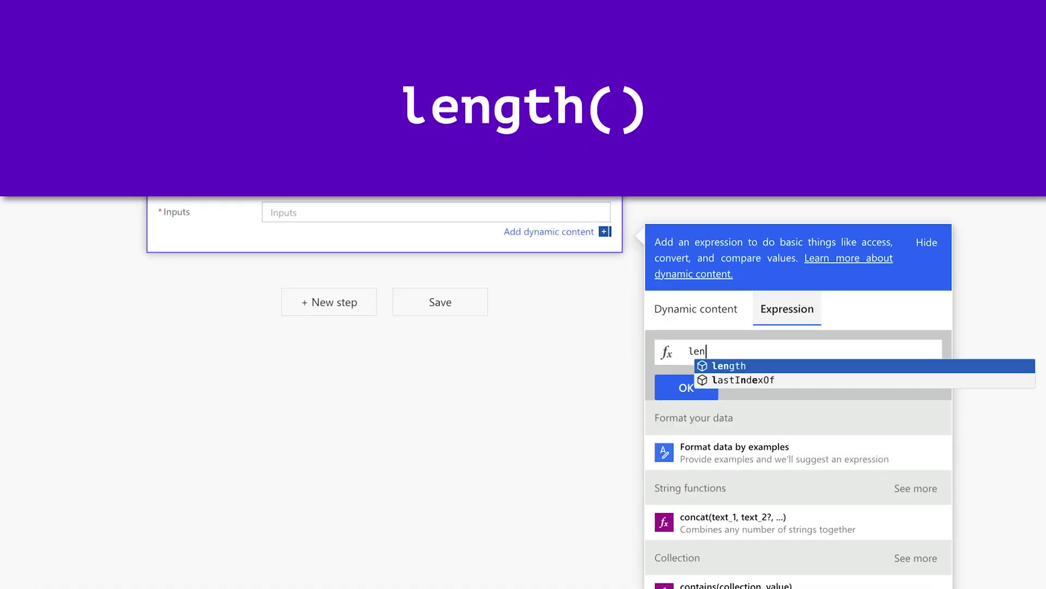
pyautogui.press('Return')
pyautogui.write('(')
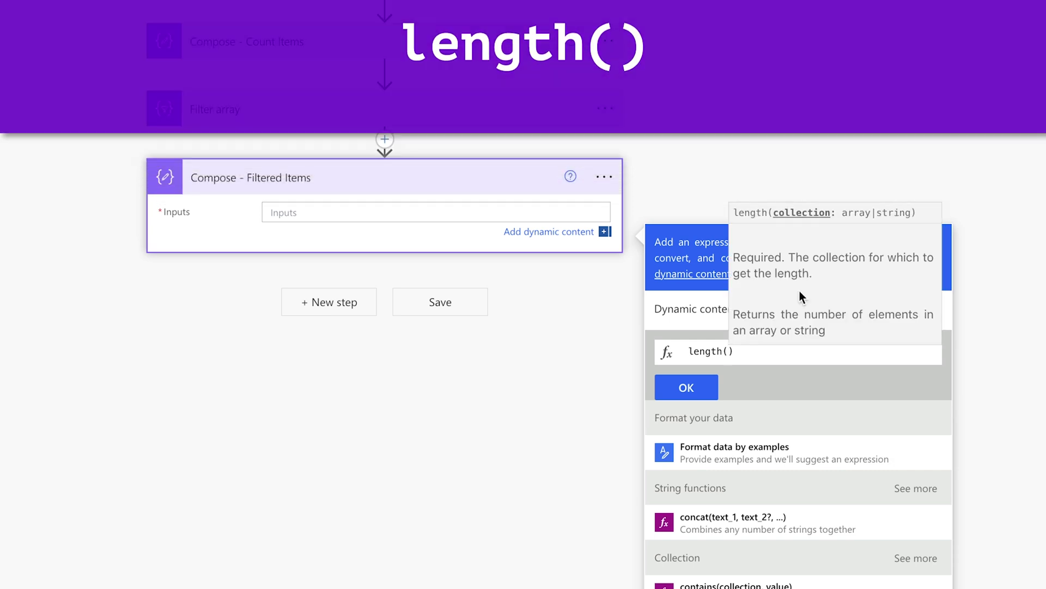
pyautogui.click(705, 310)
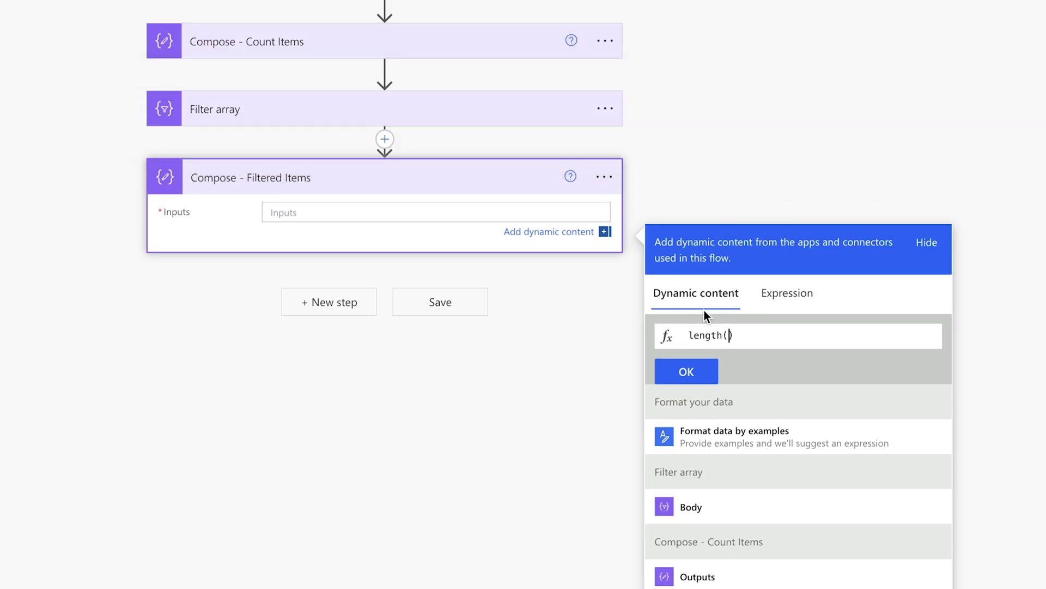
pyautogui.click(786, 501)
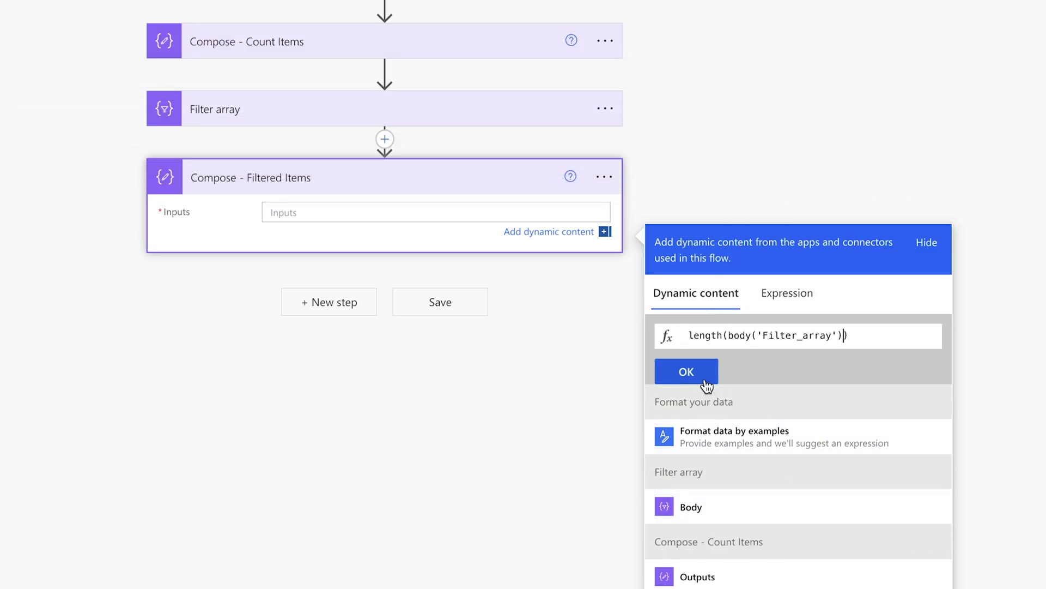
pyautogui.click(686, 372)
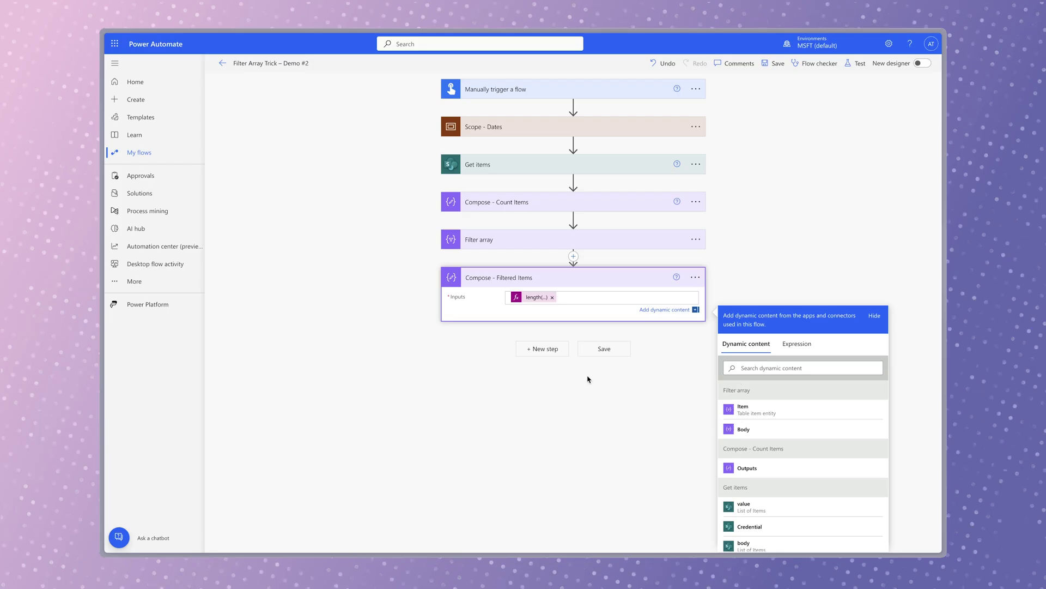
# - Add a Condition step whose first value is the Compose - Filtered Items output
pyautogui.click(547, 349)
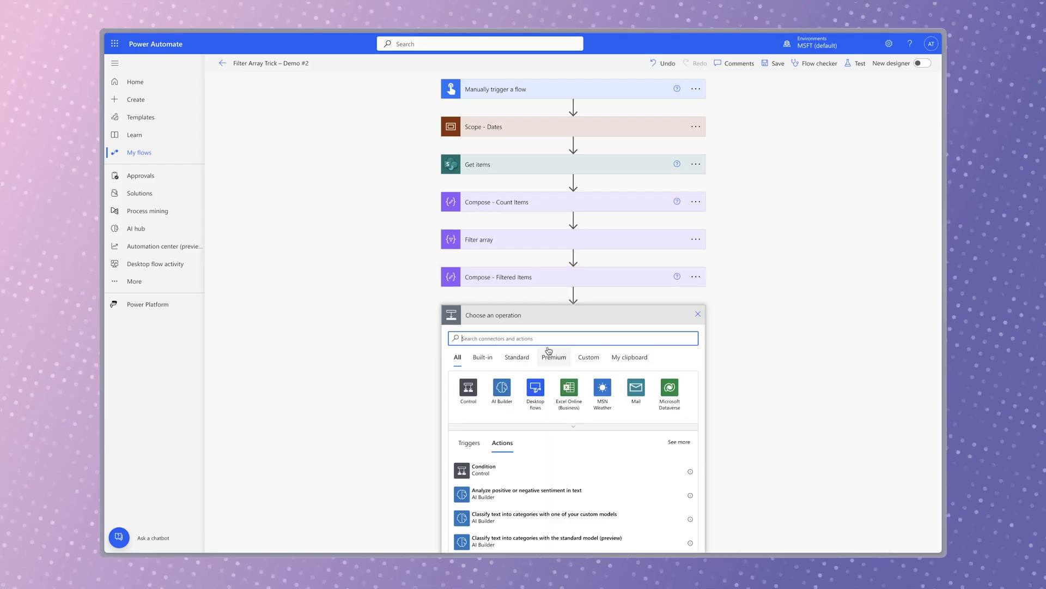
pyautogui.click(553, 472)
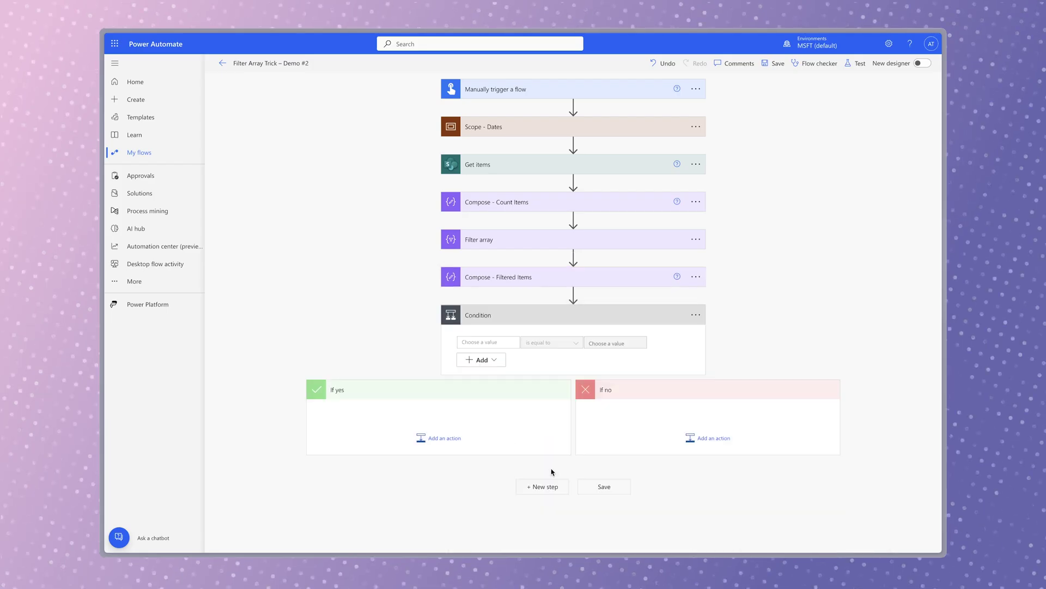
pyautogui.click(492, 342)
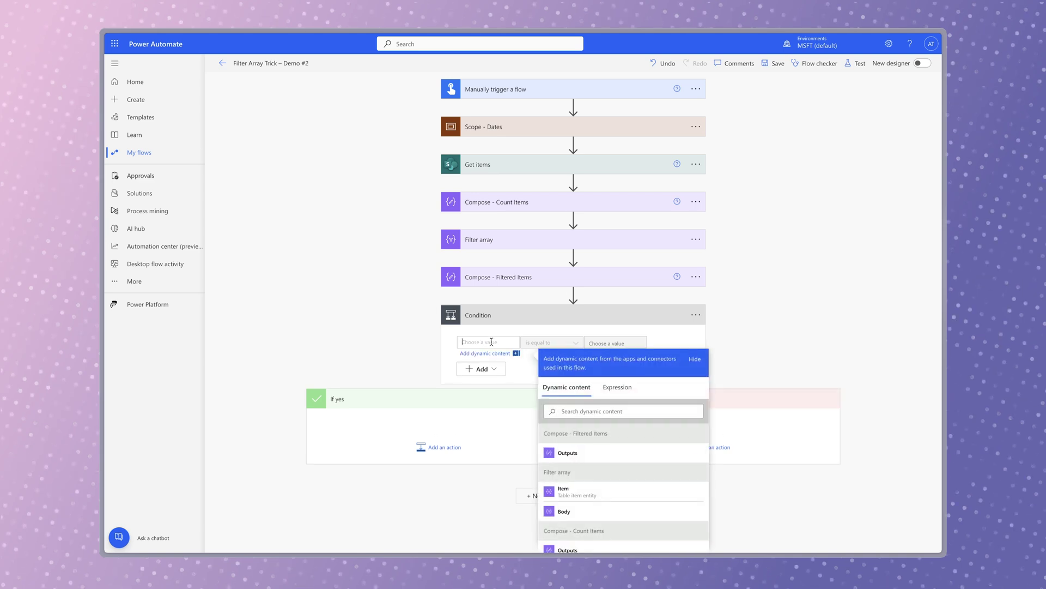
pyautogui.click(610, 456)
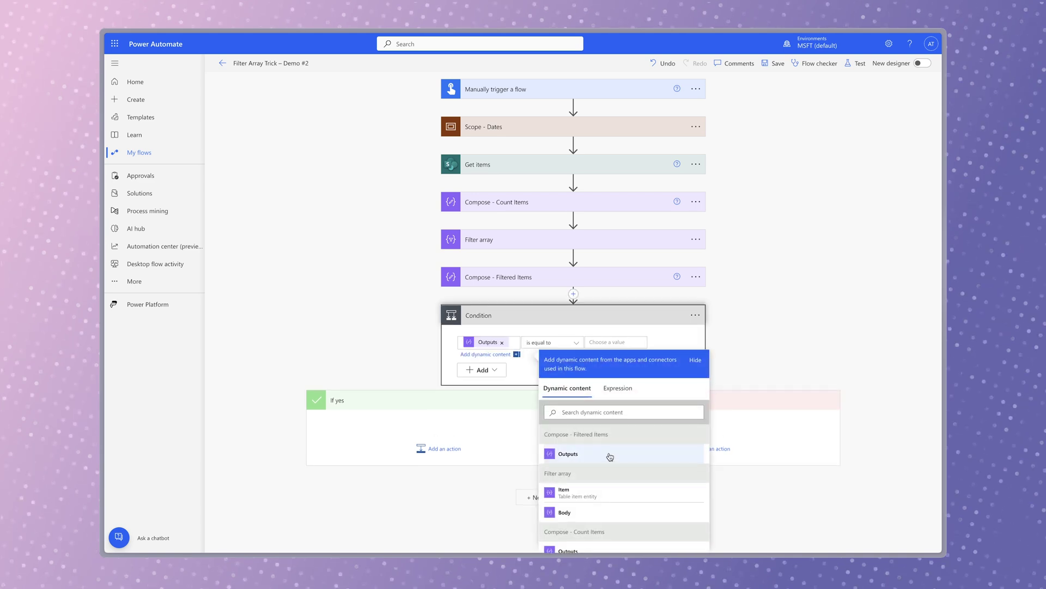
# - Make the Condition check that the output is not equal to 0
pyautogui.click(569, 346)
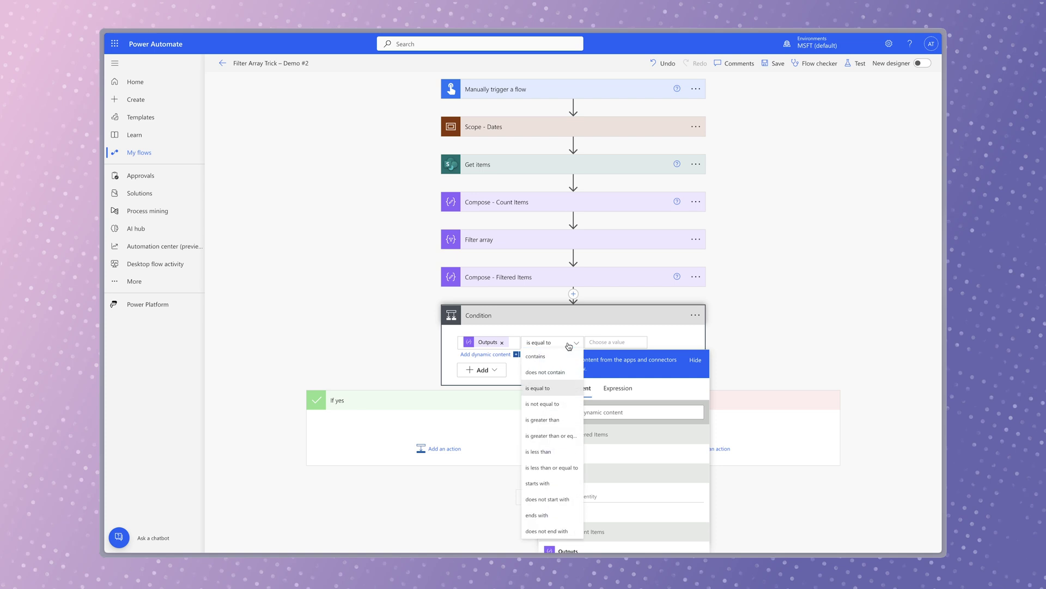
pyautogui.click(567, 404)
pyautogui.click(615, 342)
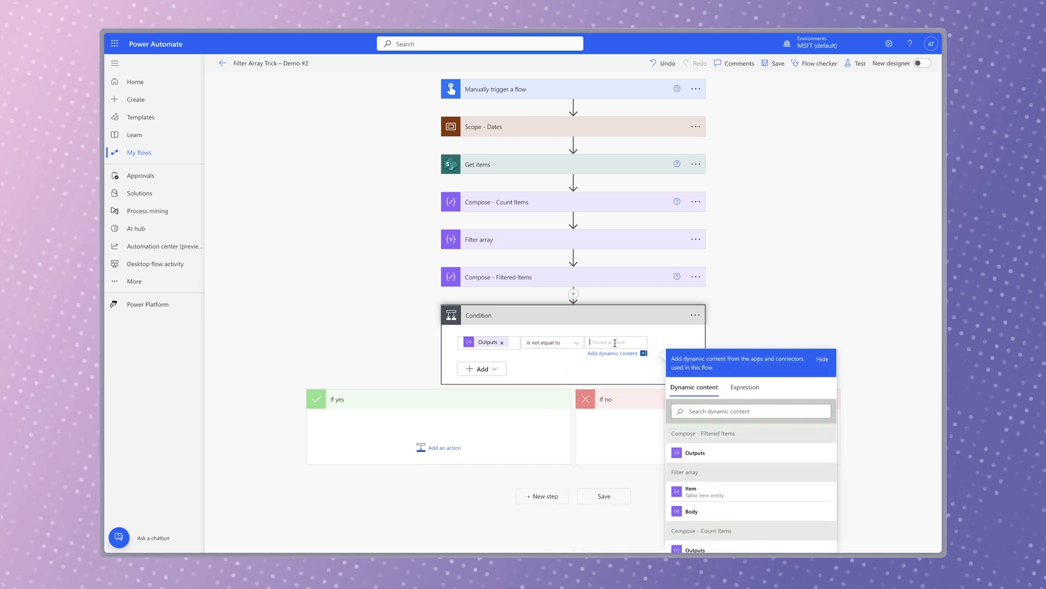
pyautogui.write('0')
pyautogui.click(857, 64)
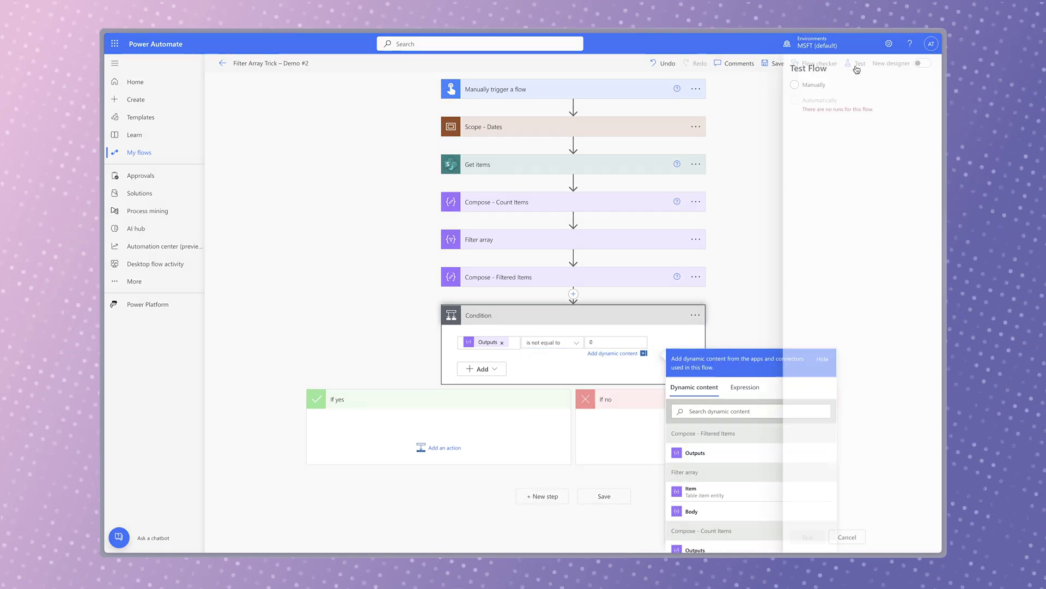
# - Save and test-run the flow, then expand the Condition and Compose - Filtered Items results
pyautogui.click(809, 536)
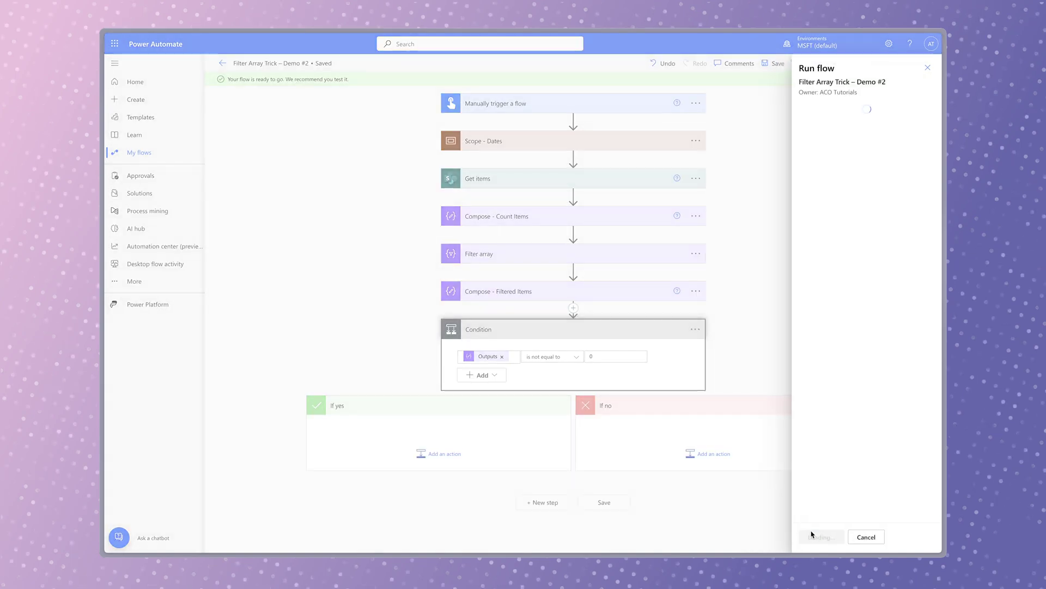
pyautogui.click(811, 535)
pyautogui.click(817, 537)
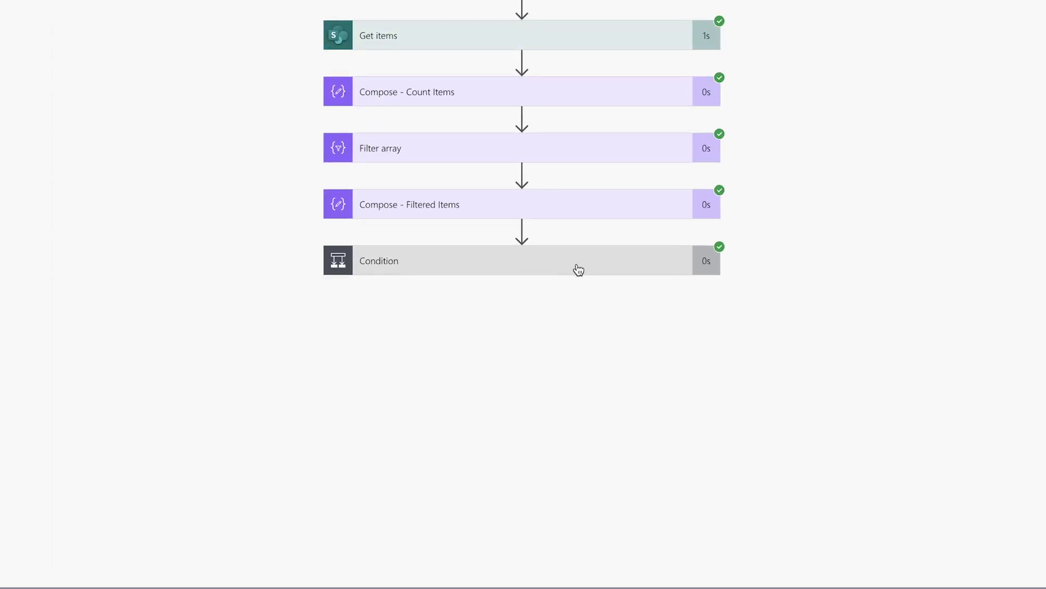
pyautogui.click(611, 340)
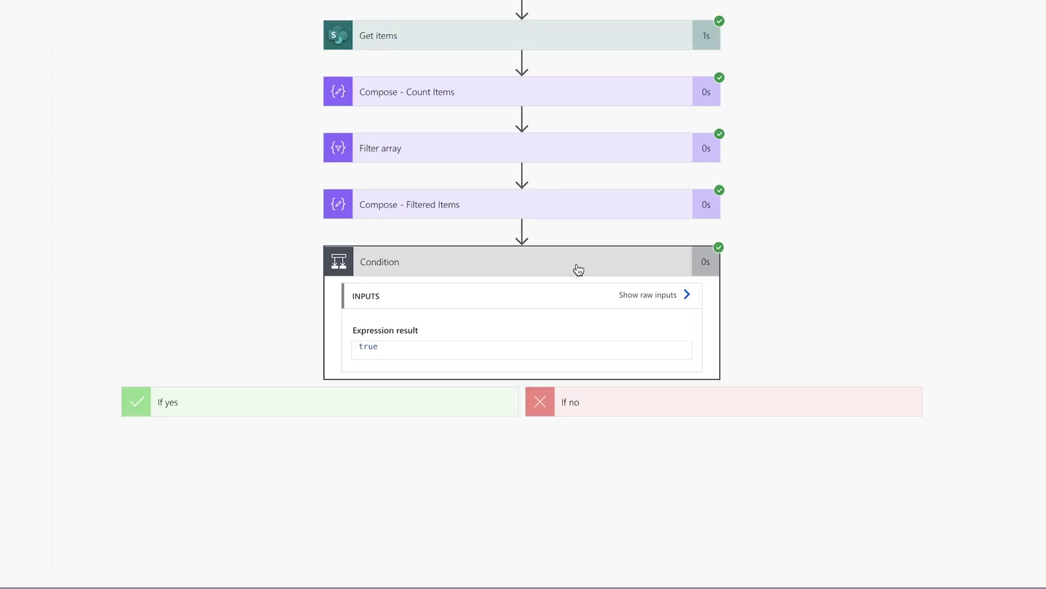
pyautogui.click(564, 216)
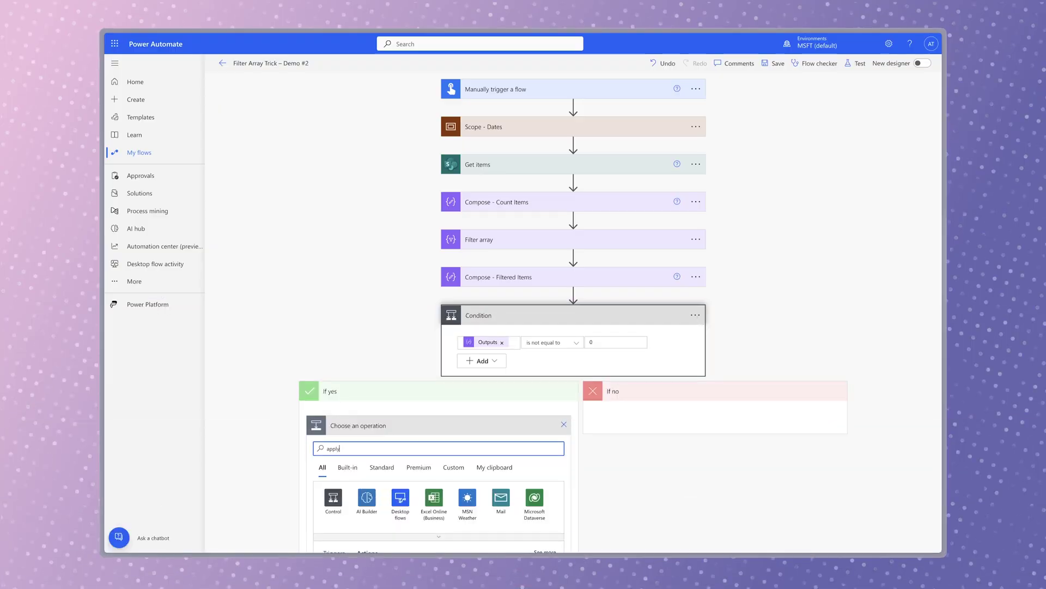
# - Add an Apply to each under If yes that loops over the Filter array Body
pyautogui.scroll(-4, 441, 425)
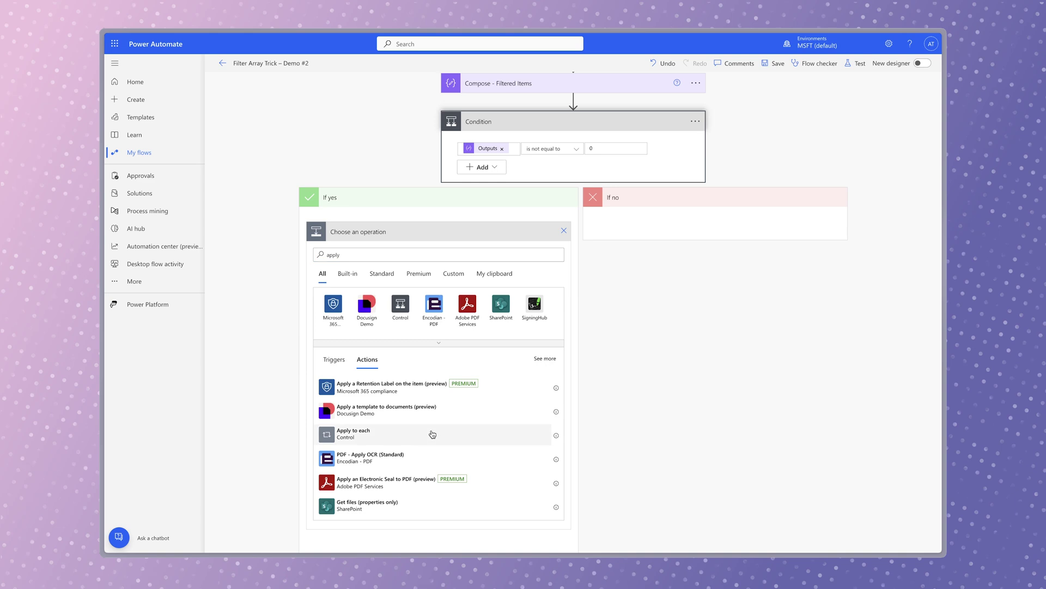
pyautogui.click(432, 434)
pyautogui.click(470, 396)
pyautogui.click(688, 472)
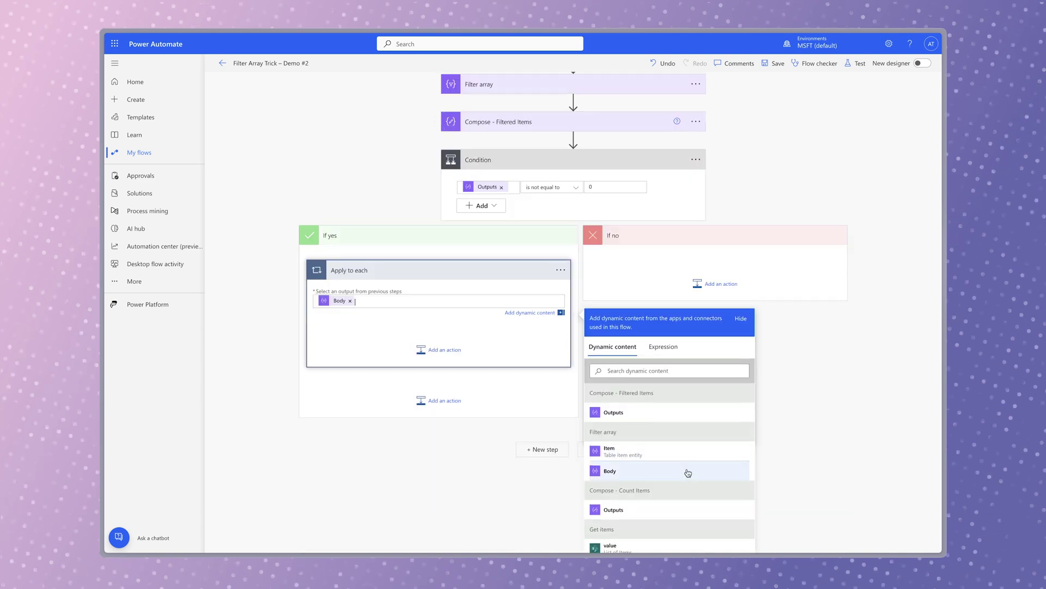
# - Add a Compose inside the loop named 'Compose - Employee Name'
pyautogui.click(446, 350)
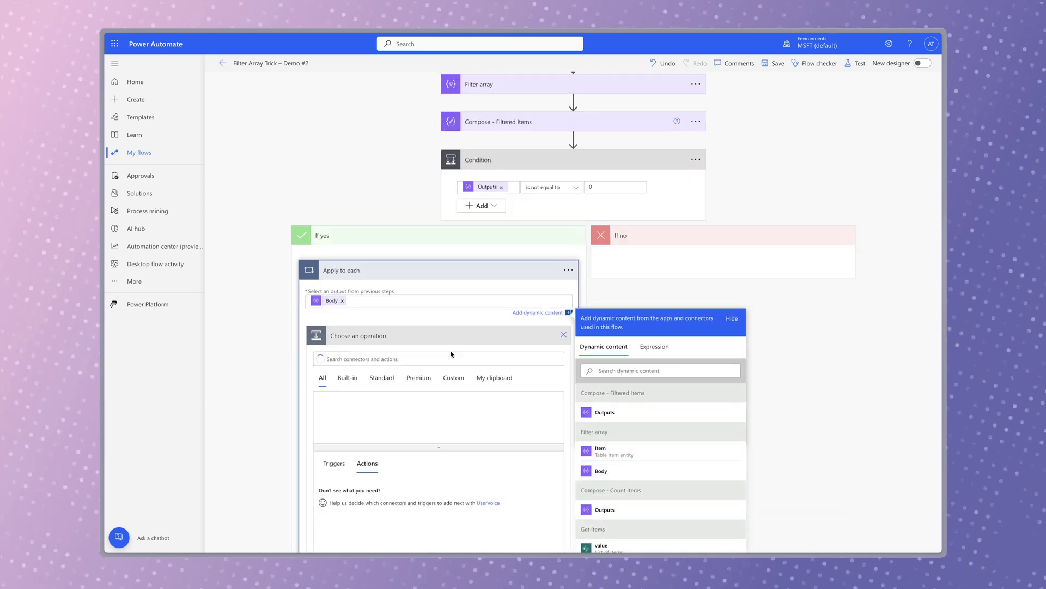
pyautogui.write('compose')
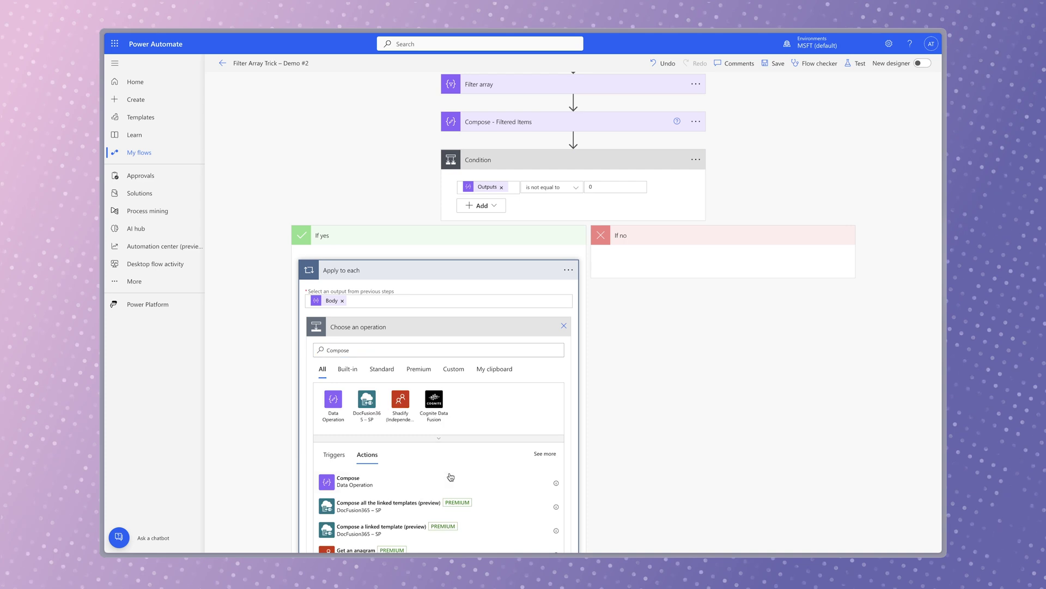
pyautogui.click(448, 477)
pyautogui.click(449, 372)
pyautogui.write('- Employee Name')
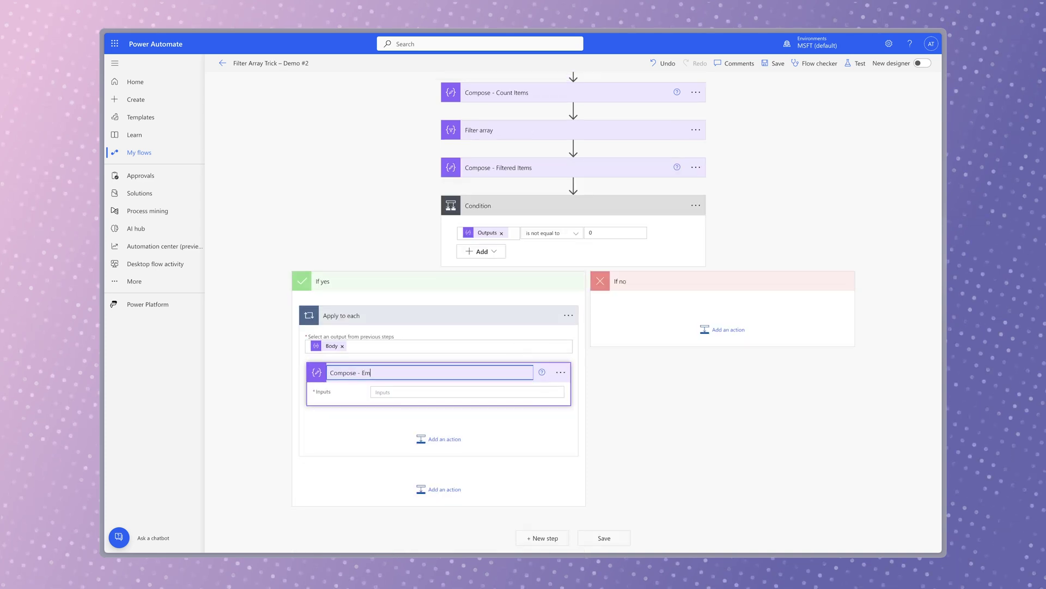
pyautogui.click(441, 391)
# - Set Compose - Employee Name's input to the expression item()?['Title']
pyautogui.scroll(-2, 771, 388)
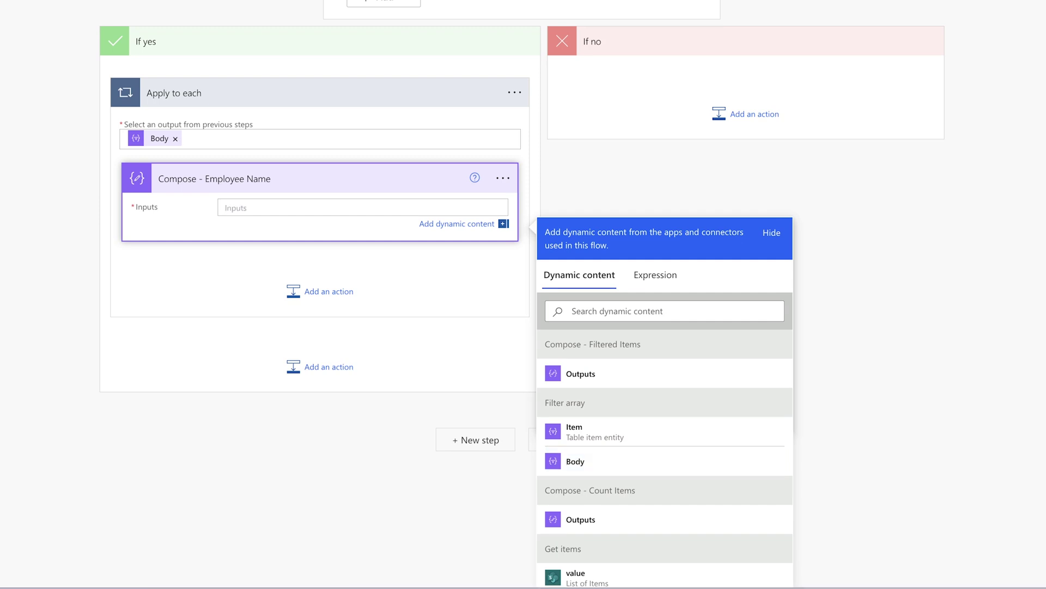
pyautogui.click(656, 276)
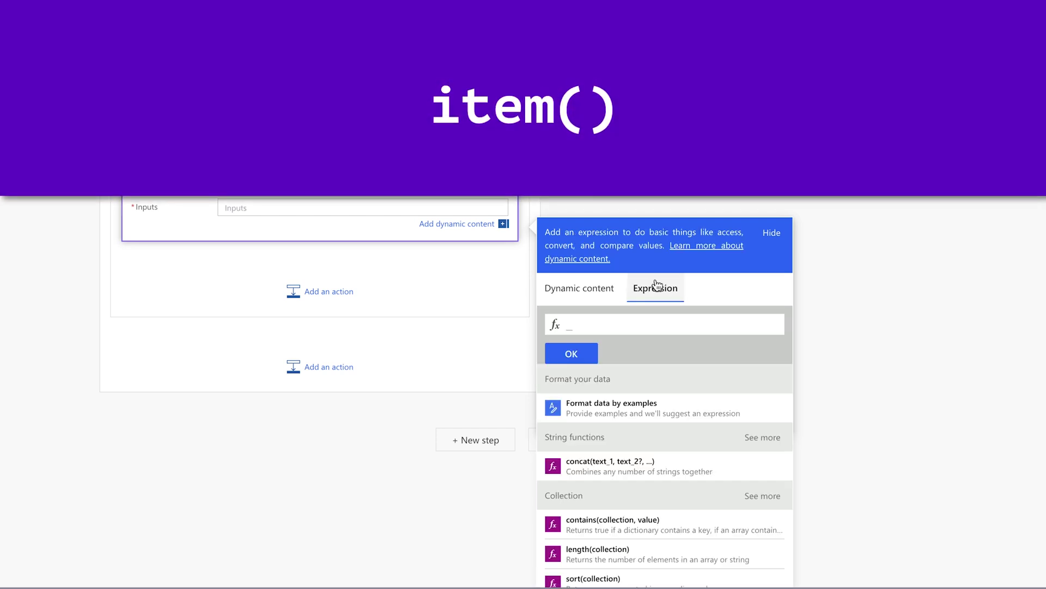
pyautogui.write('item()?')
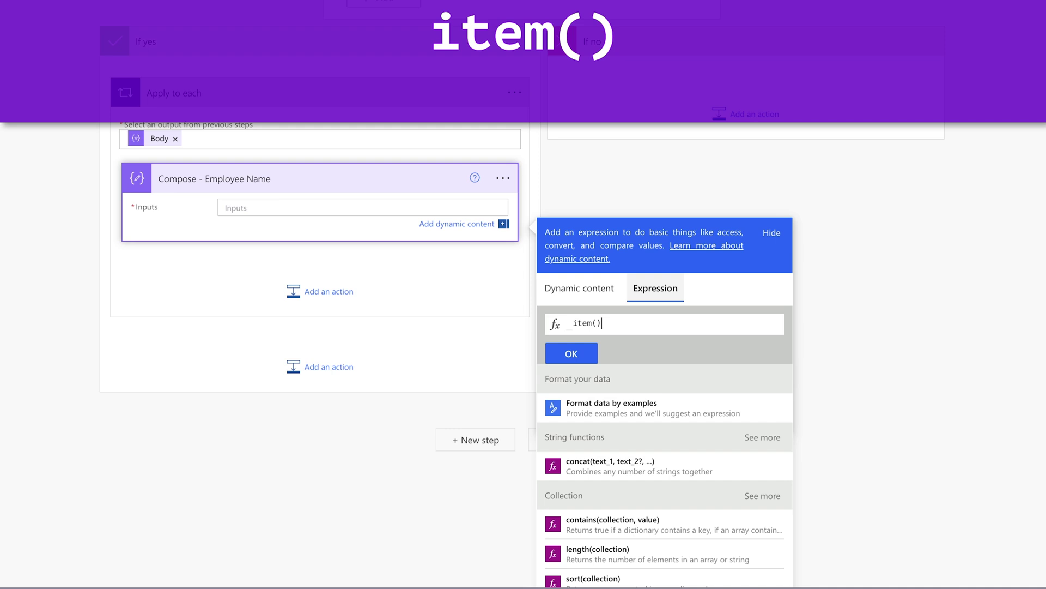
pyautogui.write("['']")
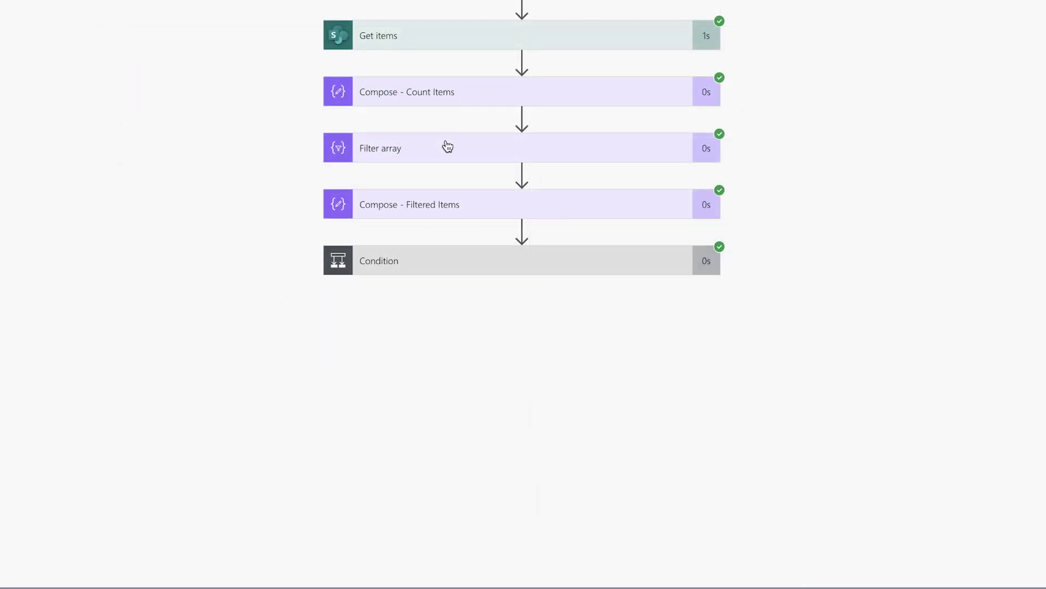
pyautogui.click(447, 146)
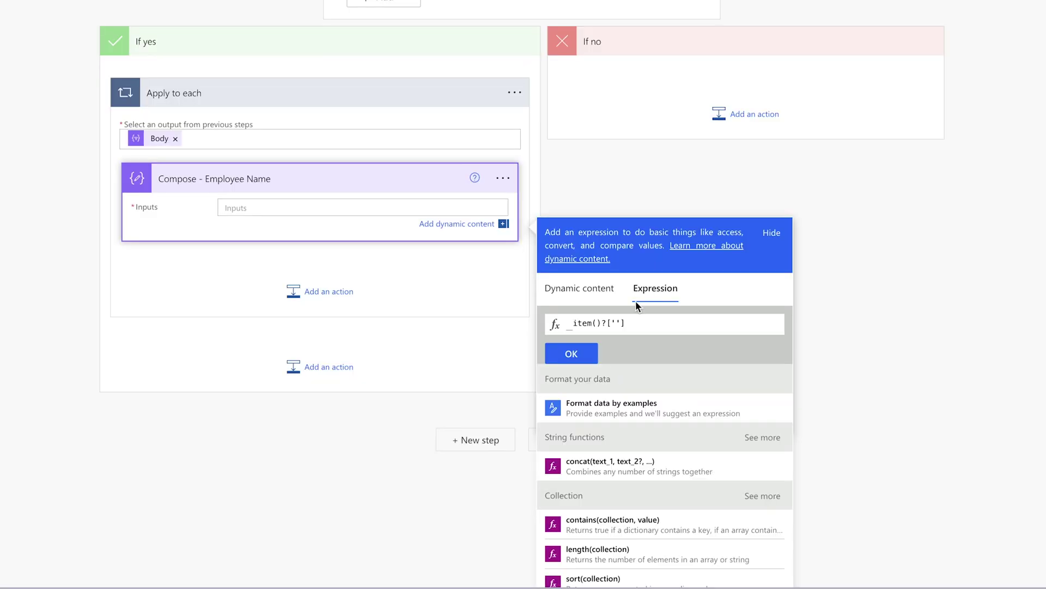
pyautogui.click(621, 322)
pyautogui.write('Title')
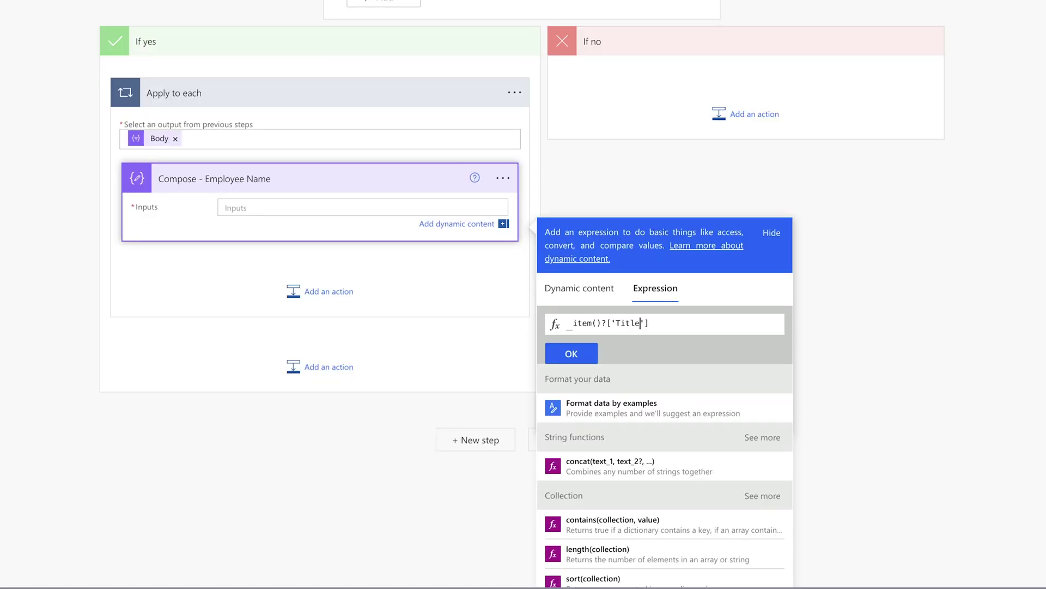
pyautogui.click(571, 353)
pyautogui.click(859, 63)
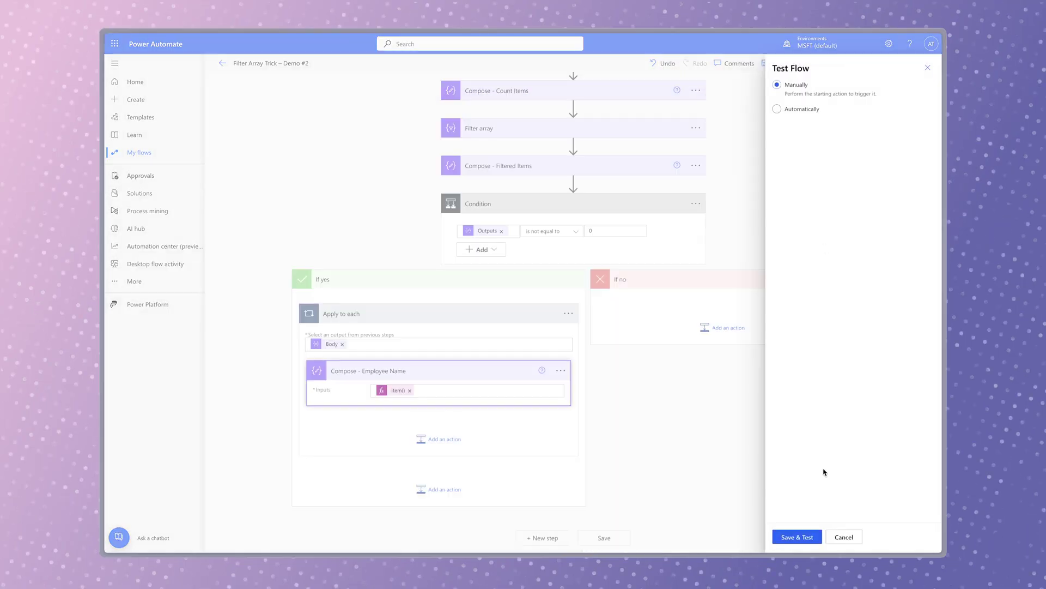
# - Save and run the flow, check the Filter array results, then return to the editor
pyautogui.click(813, 535)
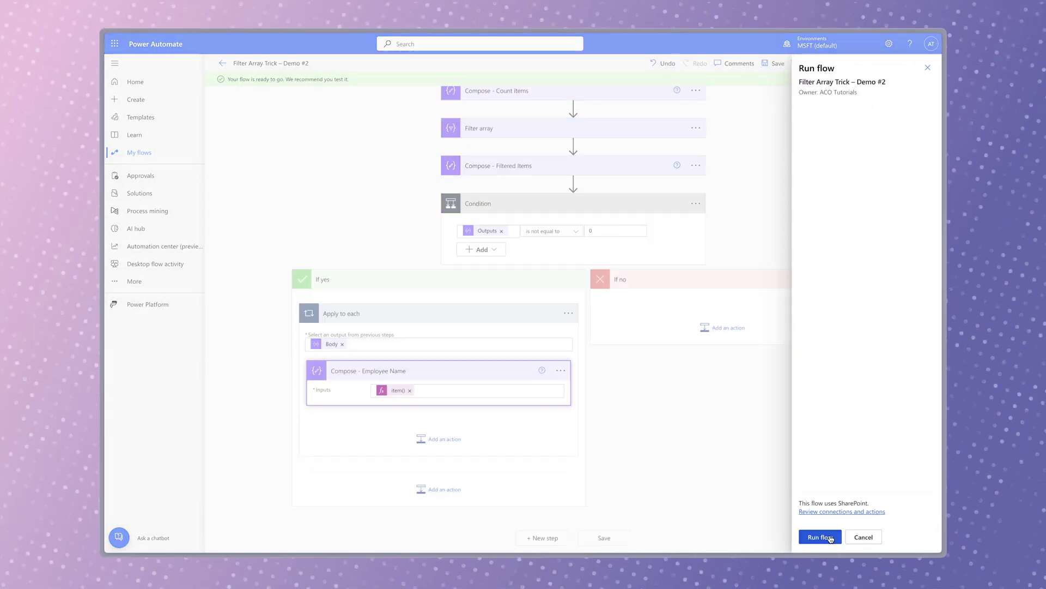
pyautogui.click(818, 536)
pyautogui.click(823, 538)
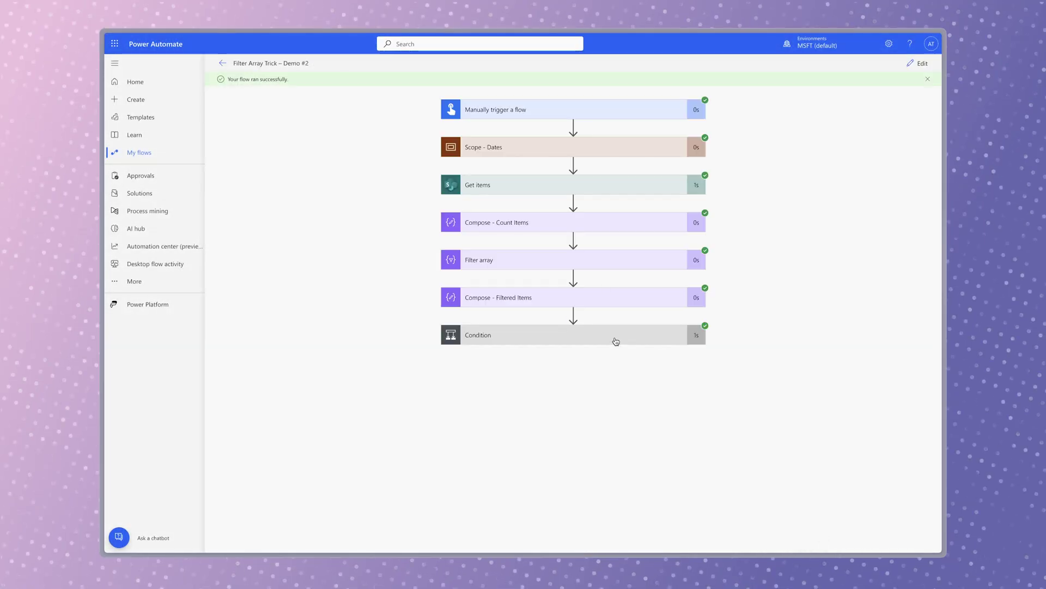
pyautogui.click(609, 265)
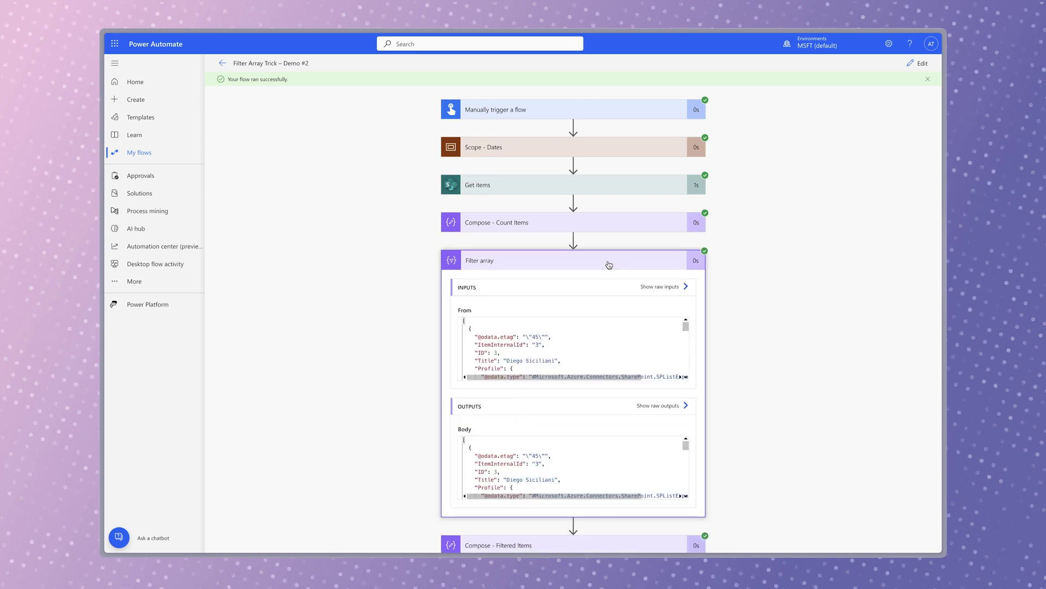
pyautogui.click(918, 63)
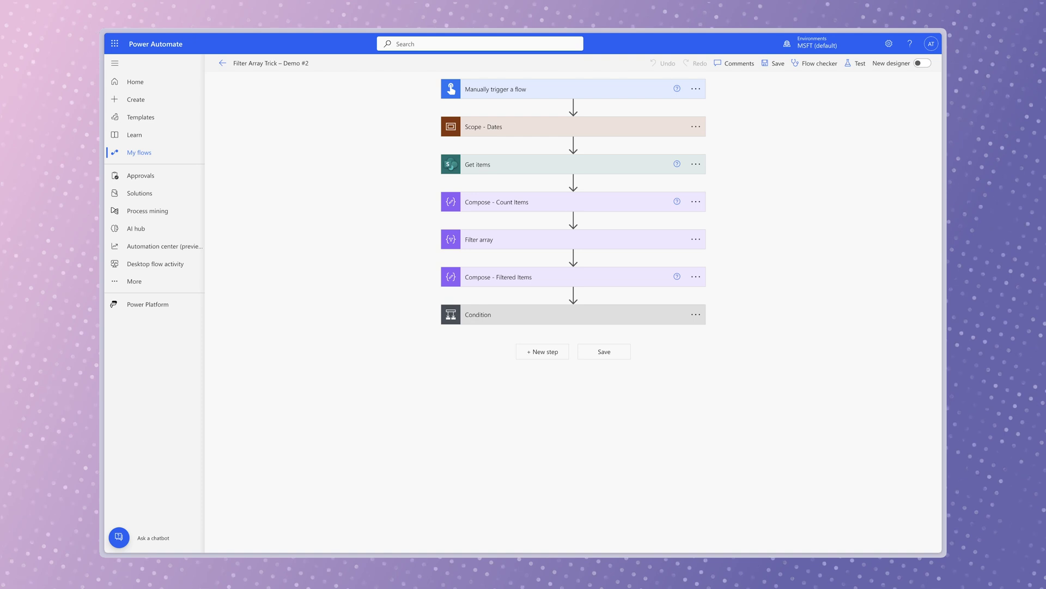
# - Make Apply to each loop over Get items' value instead of Body
pyautogui.click(599, 314)
pyautogui.click(478, 430)
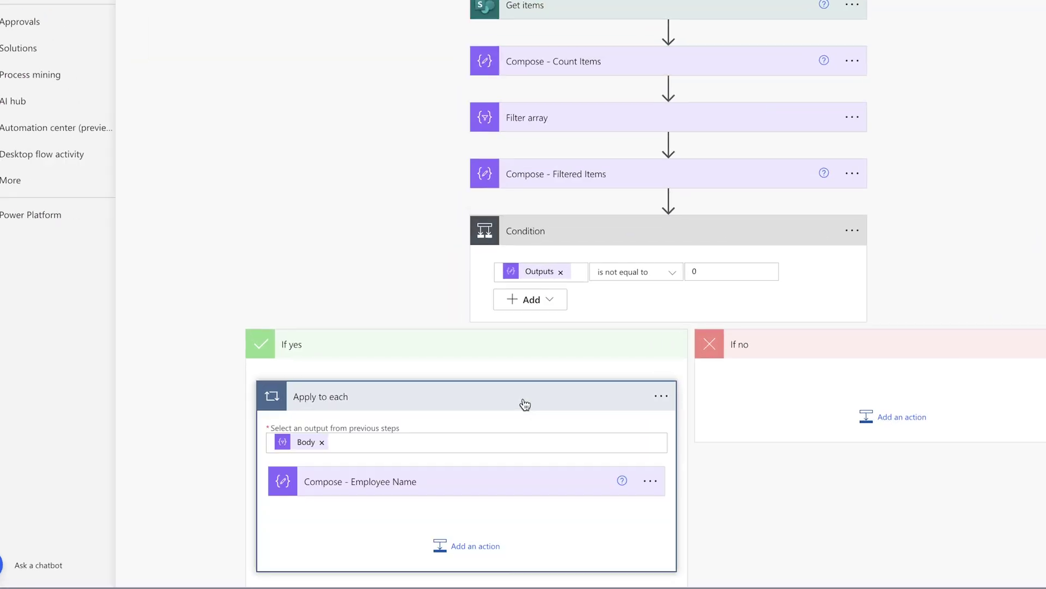
pyautogui.scroll(-2, 941, 387)
pyautogui.click(321, 315)
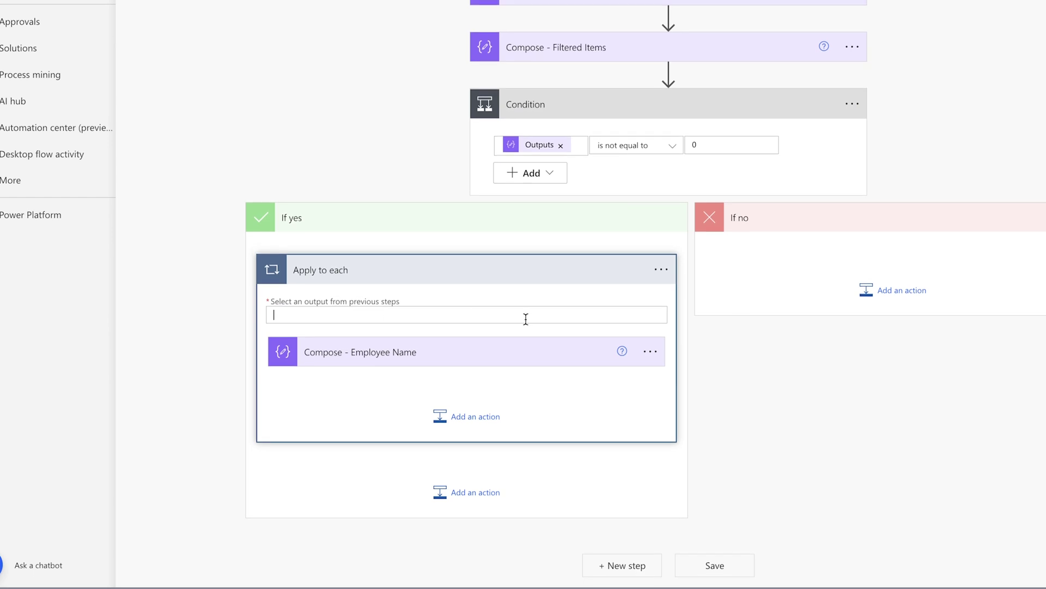
pyautogui.click(526, 318)
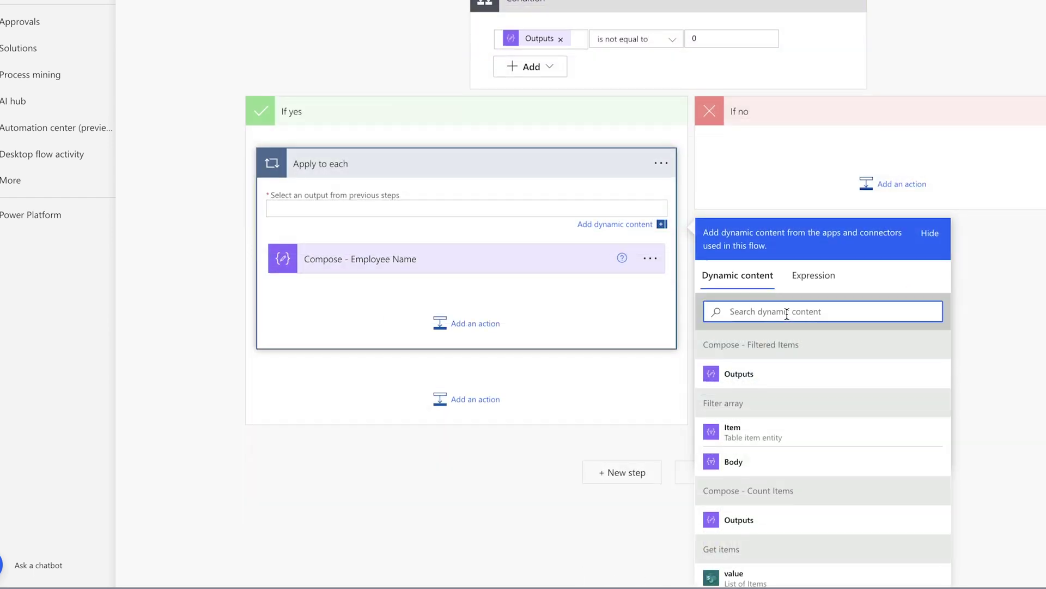
pyautogui.write('value')
pyautogui.click(802, 374)
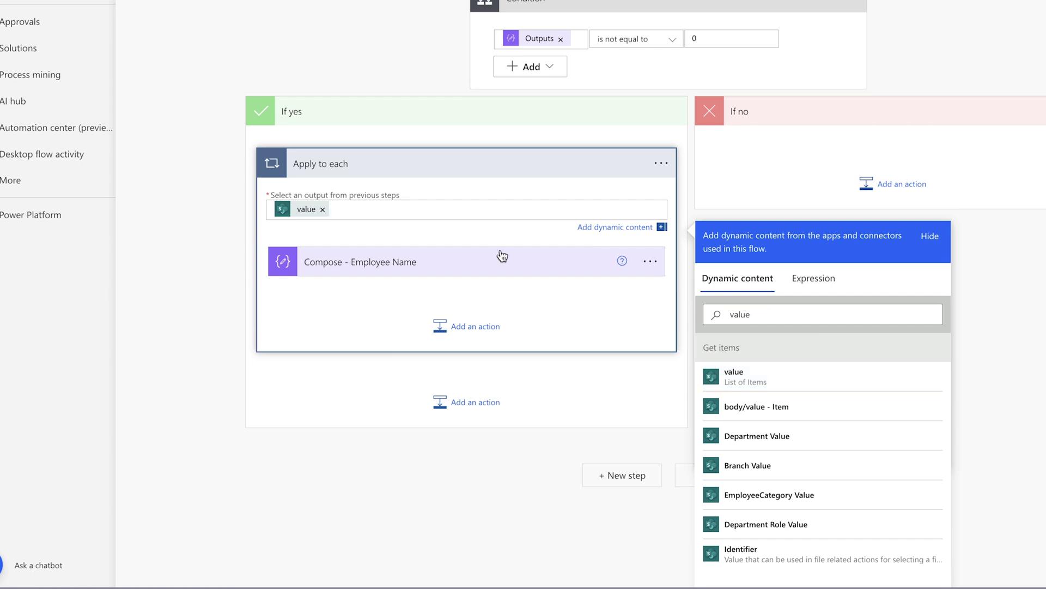
# - Set Compose - Employee Name's Inputs to the looped item's Title field
pyautogui.click(463, 262)
pyautogui.click(417, 344)
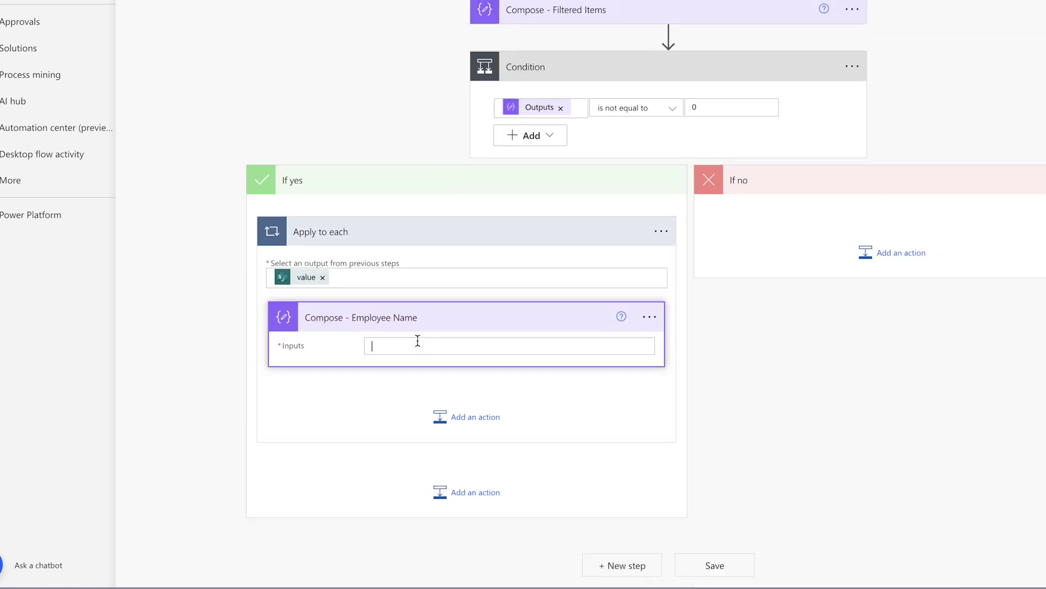
pyautogui.write('title')
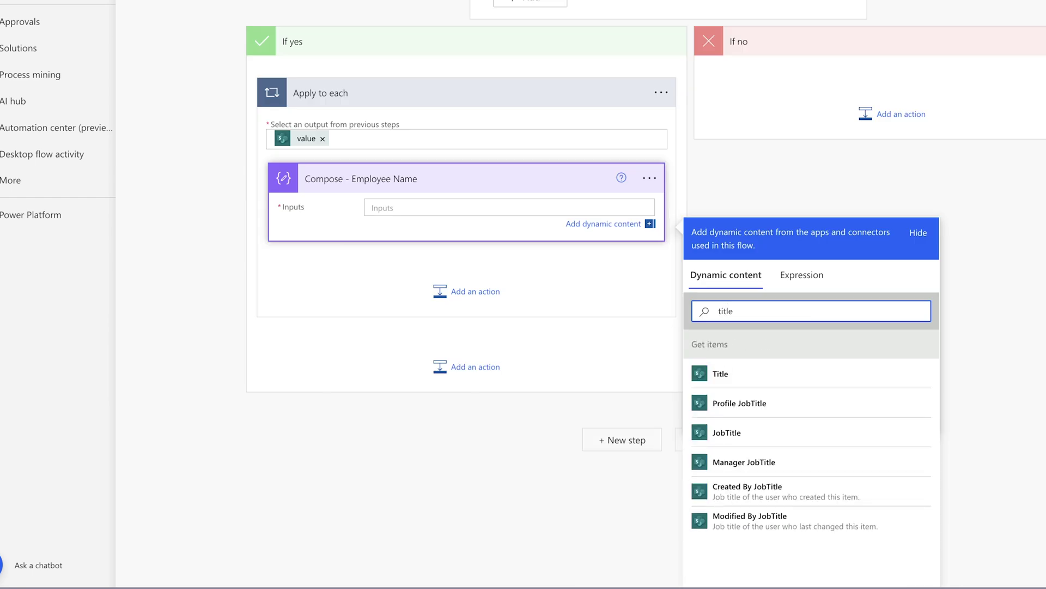
pyautogui.click(758, 376)
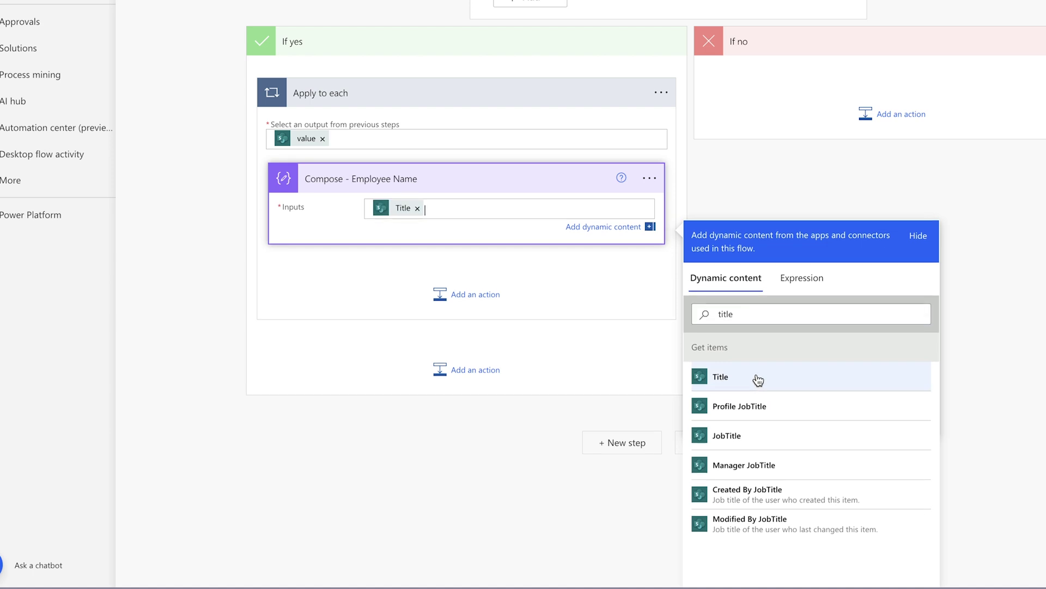
# - Add a Compose action inside the loop and rename it 'Compose - Employee Birthdate'
pyautogui.click(472, 297)
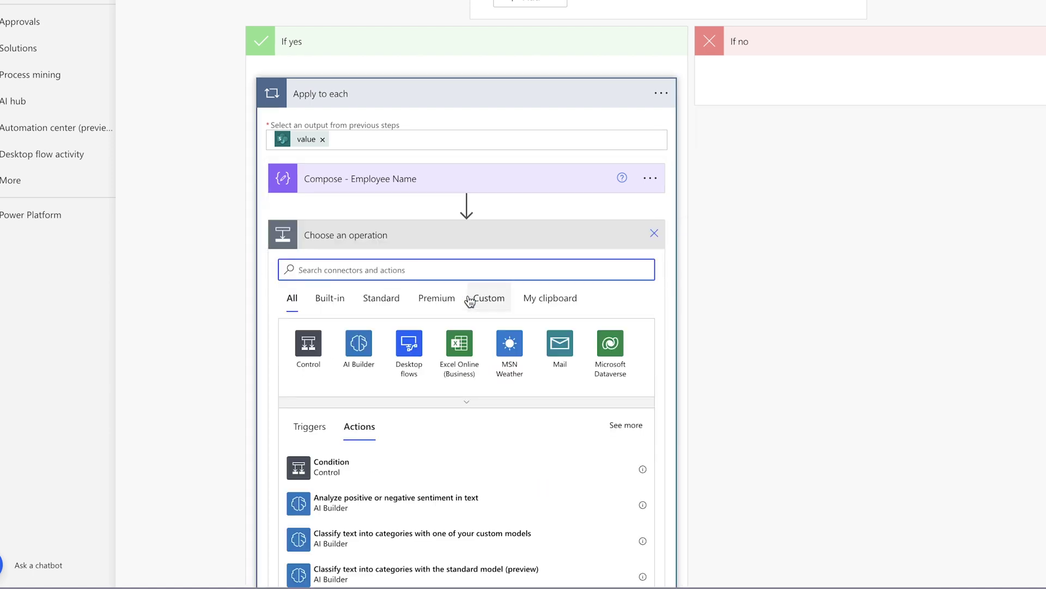
pyautogui.write('compose')
pyautogui.click(650, 317)
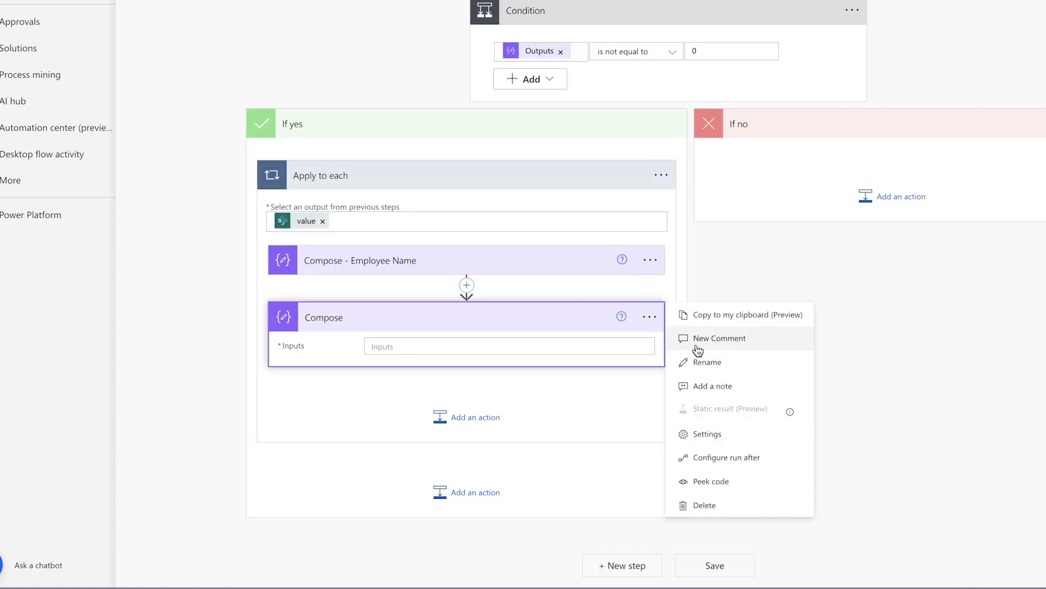
pyautogui.click(681, 360)
pyautogui.click(527, 319)
pyautogui.write('- Employee Birthdate')
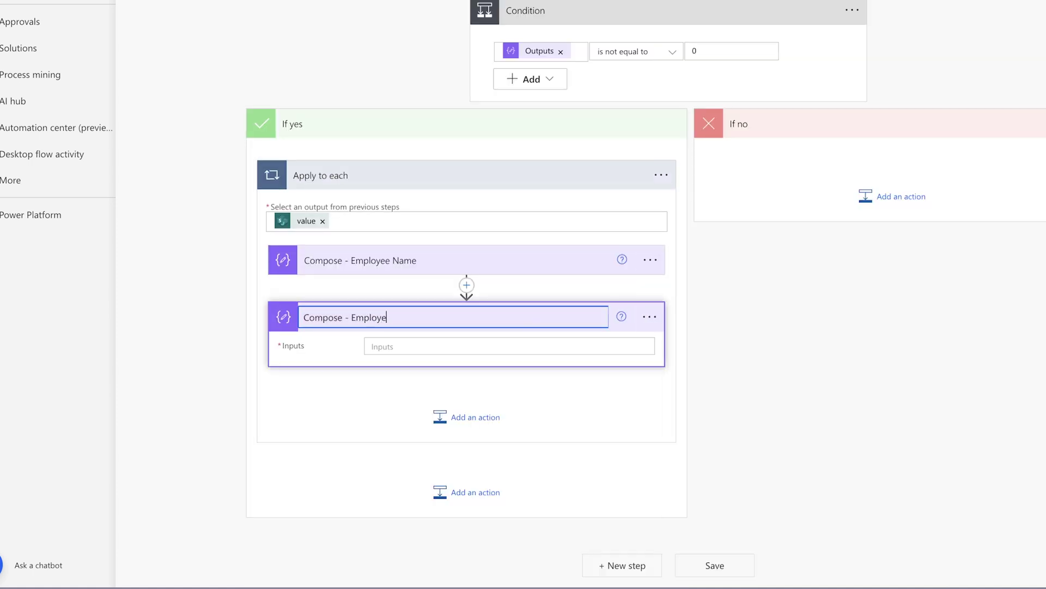
# - Set the new compose step's Inputs to the Birthdate dynamic content field
pyautogui.click(510, 346)
pyautogui.click(789, 308)
pyautogui.write('birth')
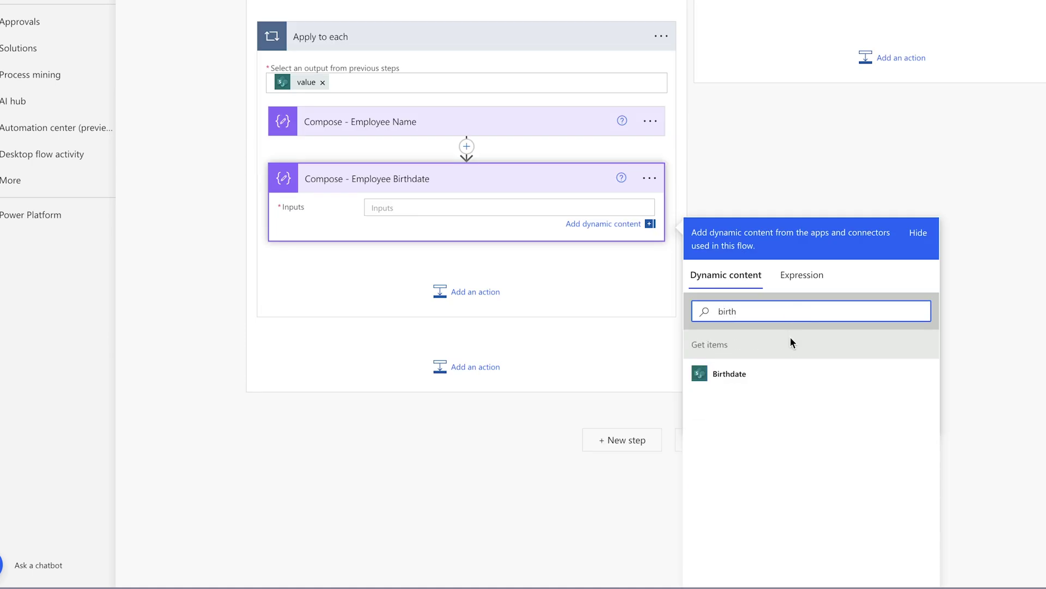
pyautogui.click(797, 369)
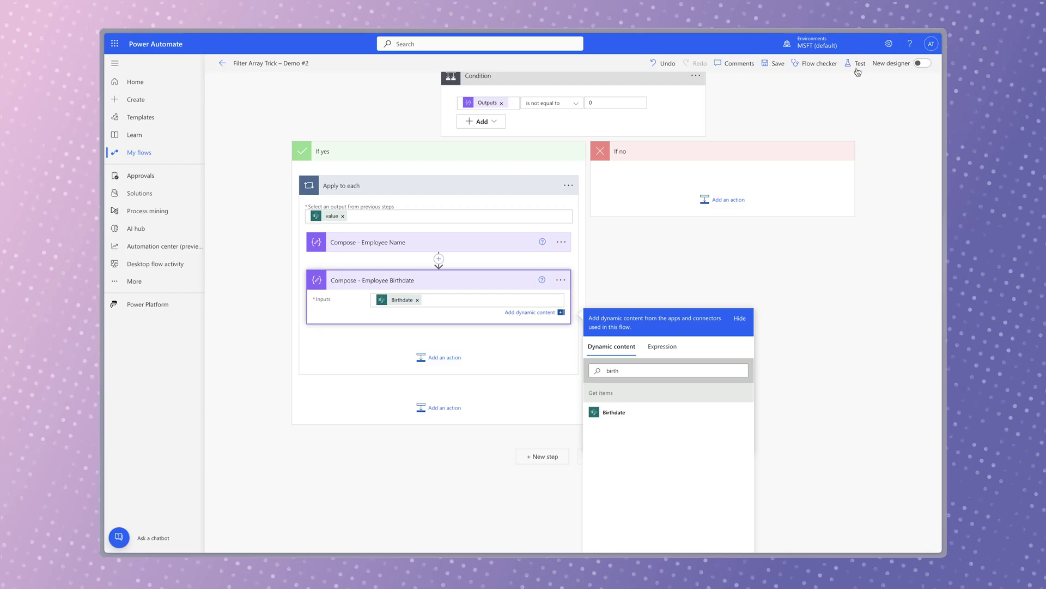
pyautogui.click(913, 64)
# - Save and run a test, then step through Apply to each iterations in the run
pyautogui.click(797, 537)
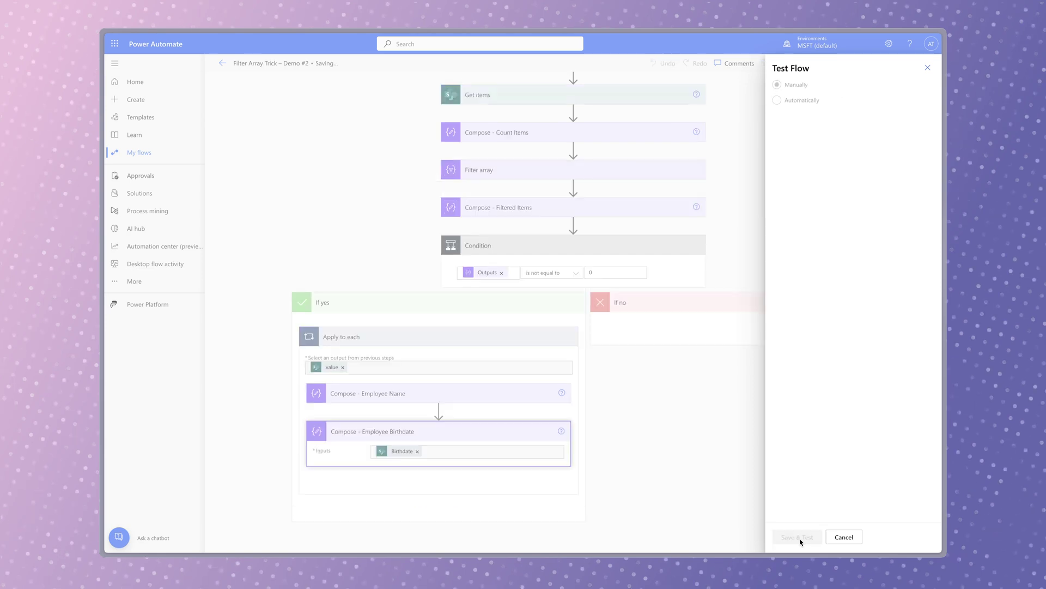
pyautogui.click(815, 537)
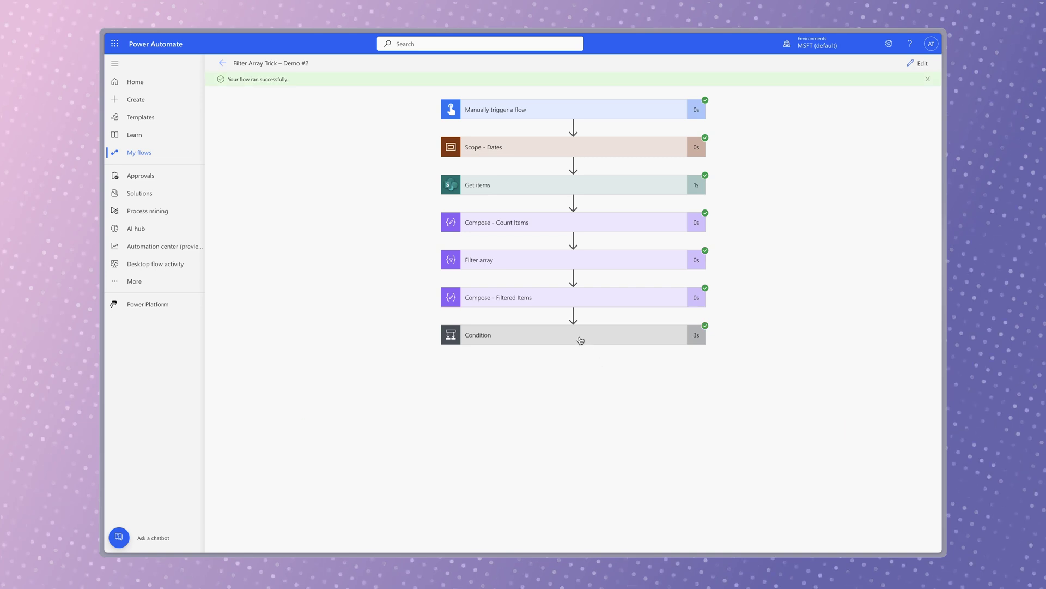
pyautogui.click(581, 341)
pyautogui.click(510, 452)
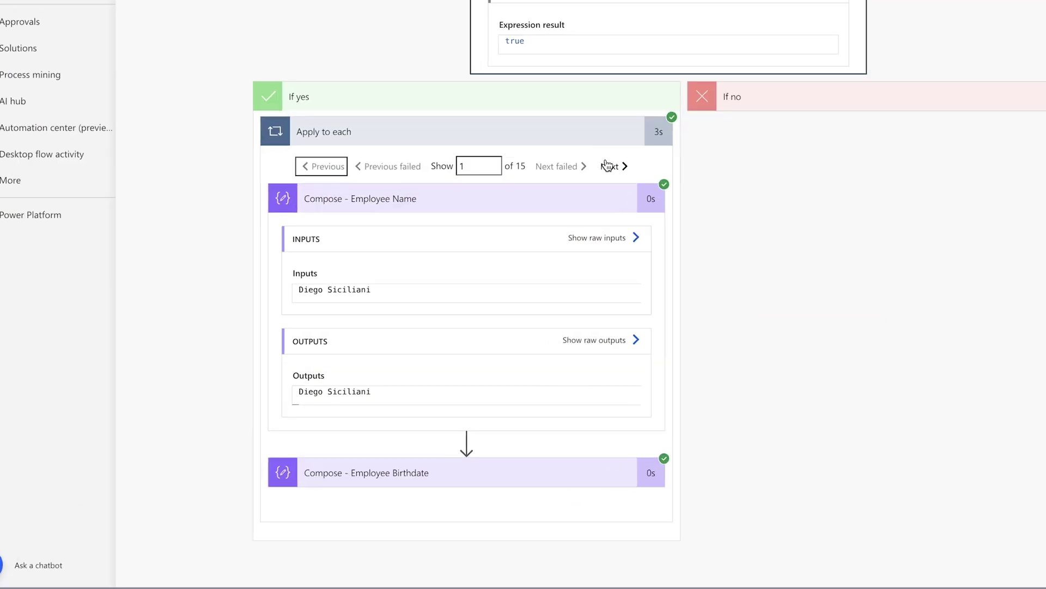
pyautogui.click(537, 416)
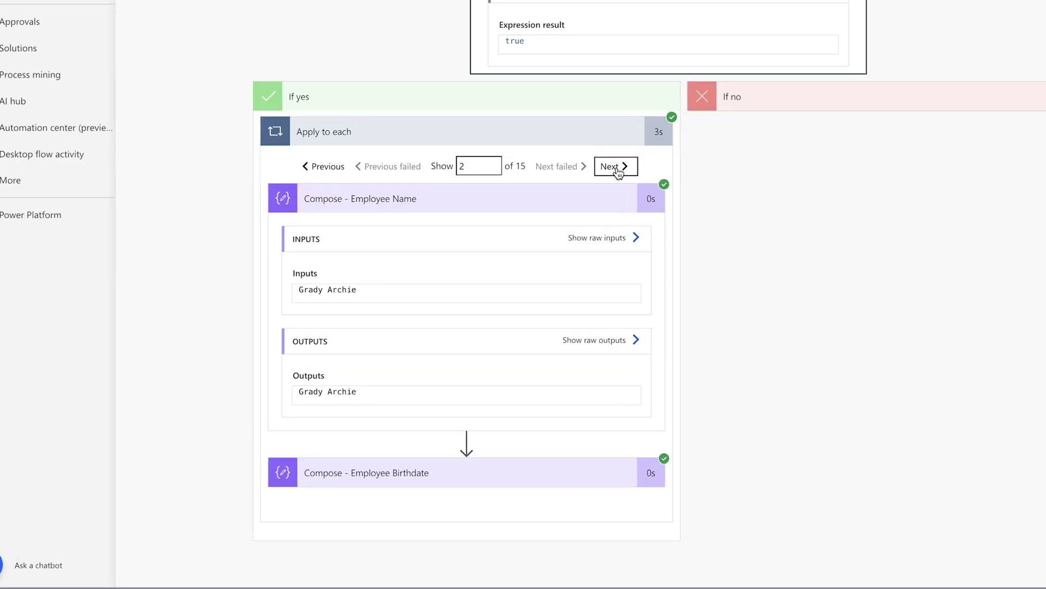
pyautogui.click(616, 167)
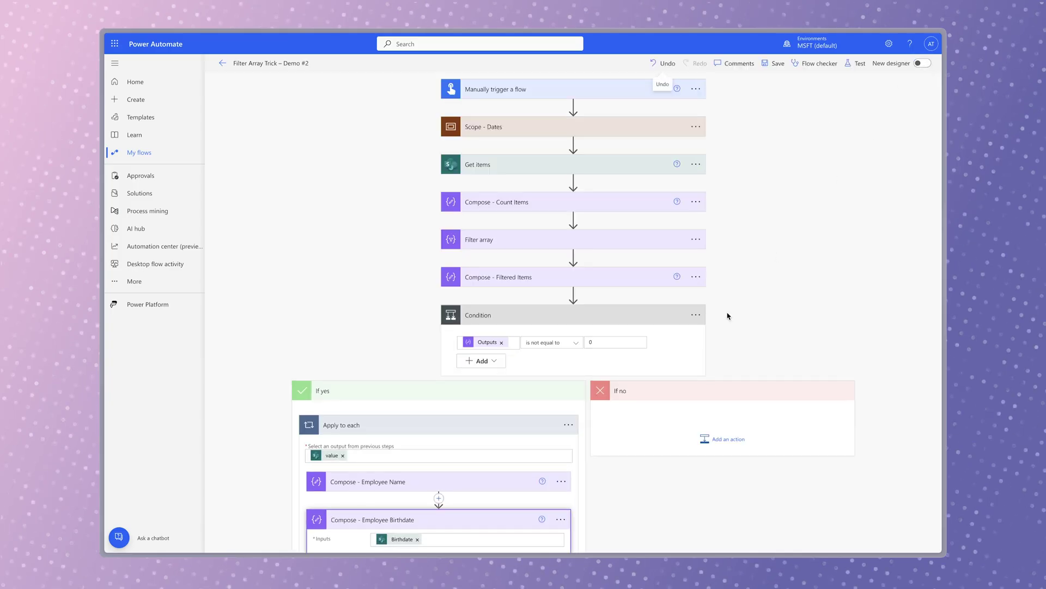
# - Replace the loop's value input with the Filter array Body output
pyautogui.scroll(-2, 729, 316)
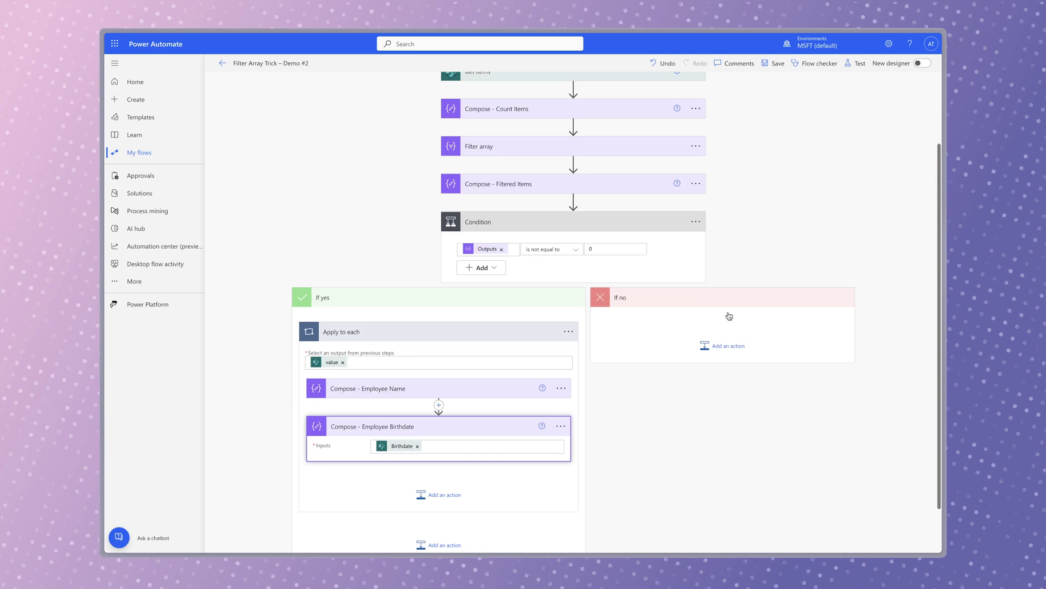
pyautogui.scroll(-1, 729, 316)
pyautogui.click(342, 308)
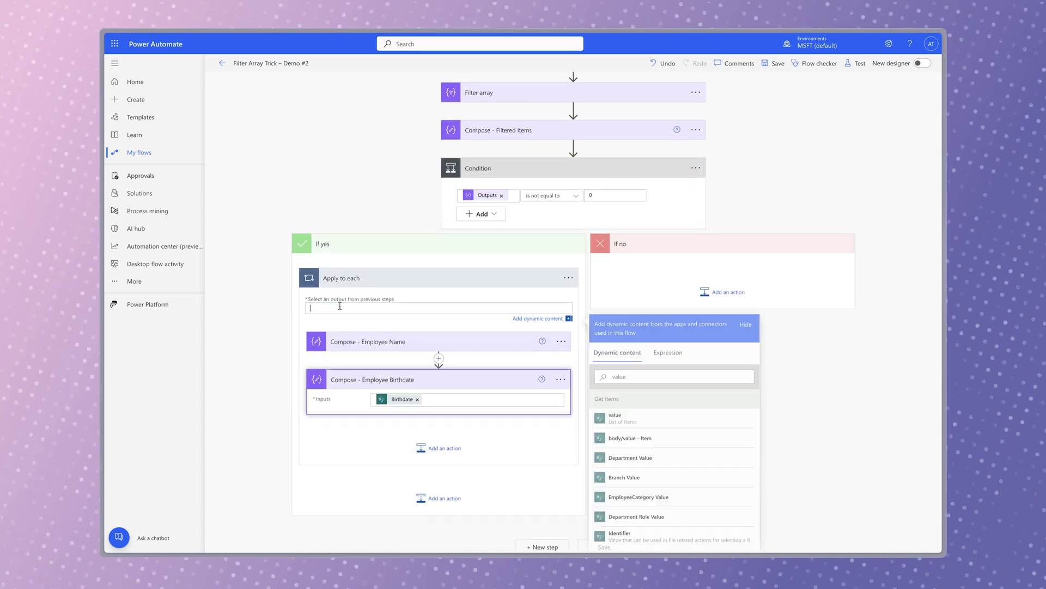
pyautogui.doubleClick(625, 378)
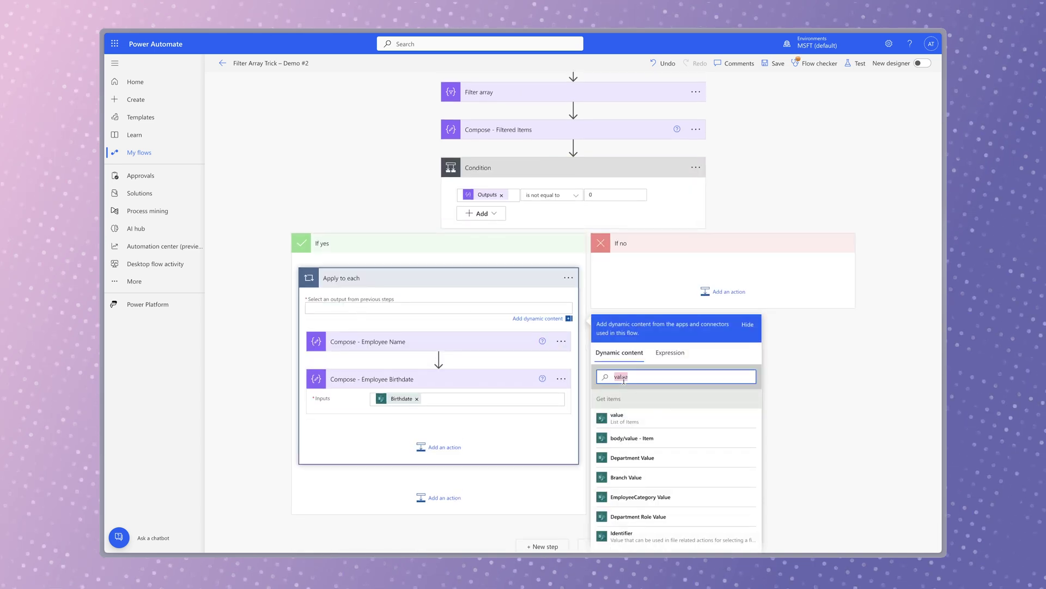
pyautogui.write('body')
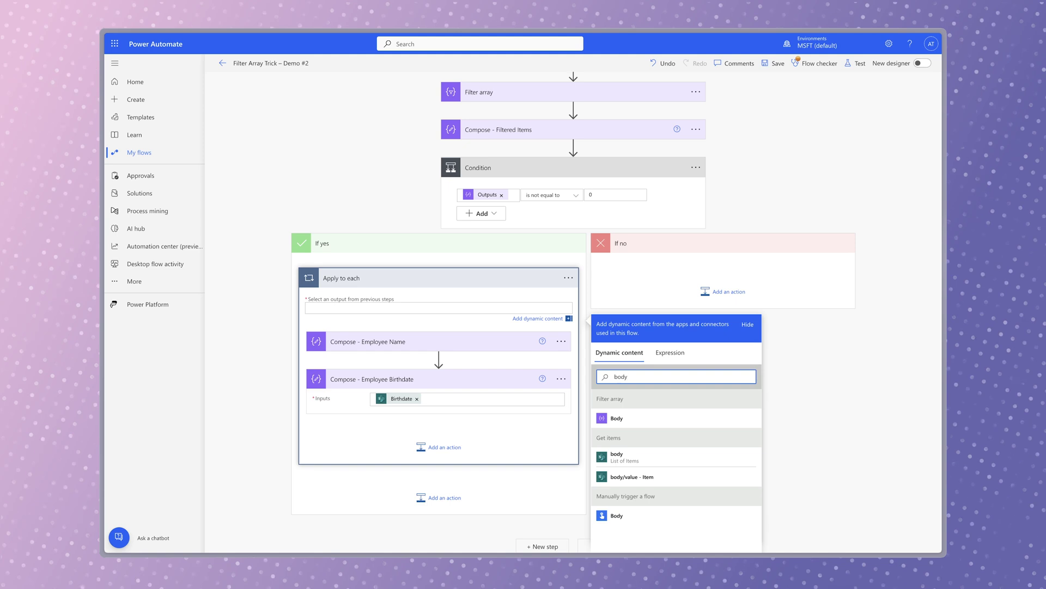
pyautogui.click(661, 421)
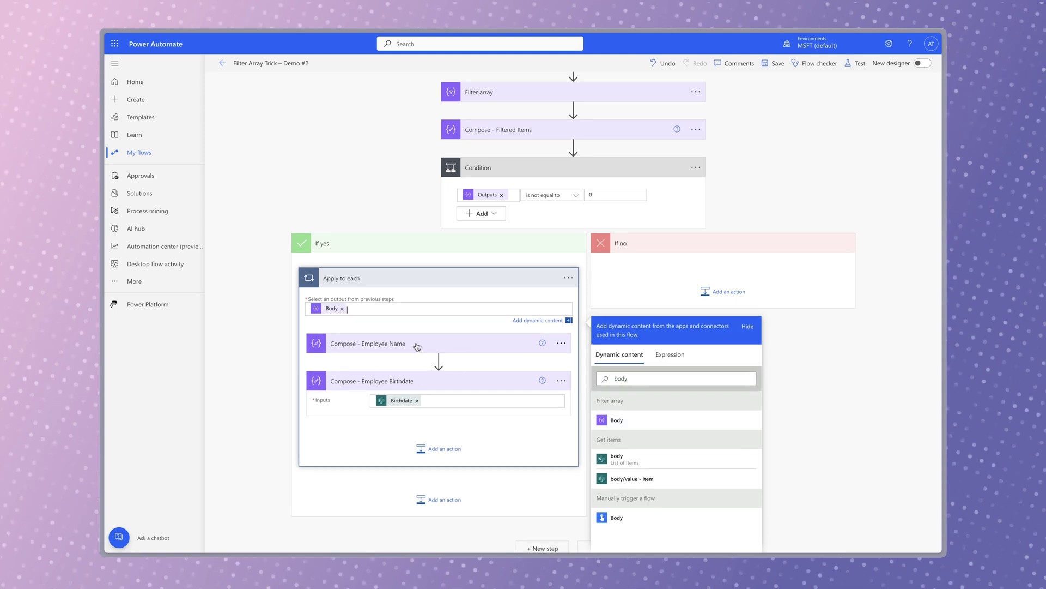
pyautogui.click(478, 344)
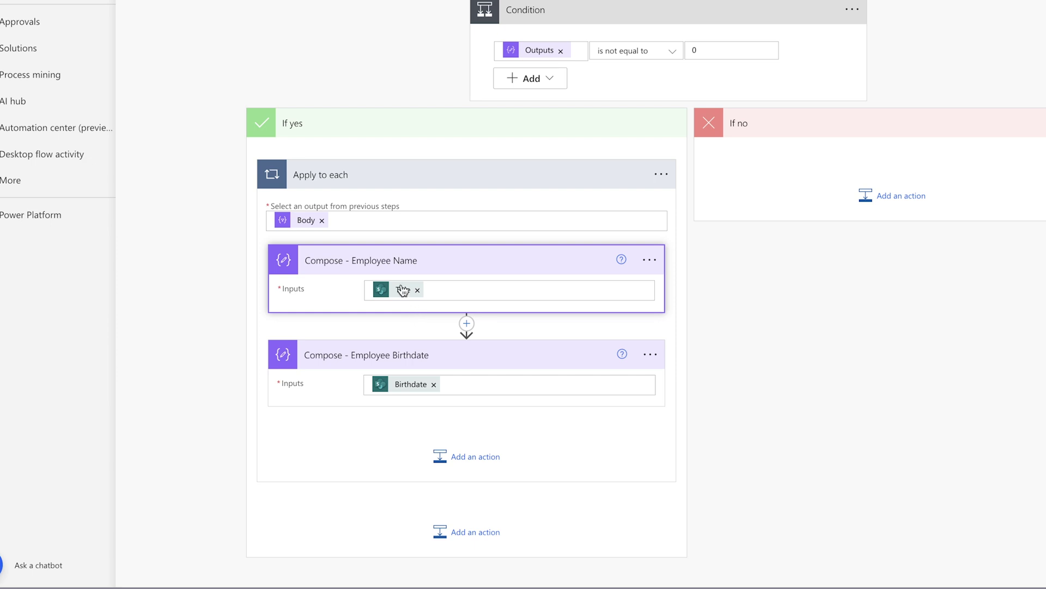
pyautogui.moveTo(403, 289)
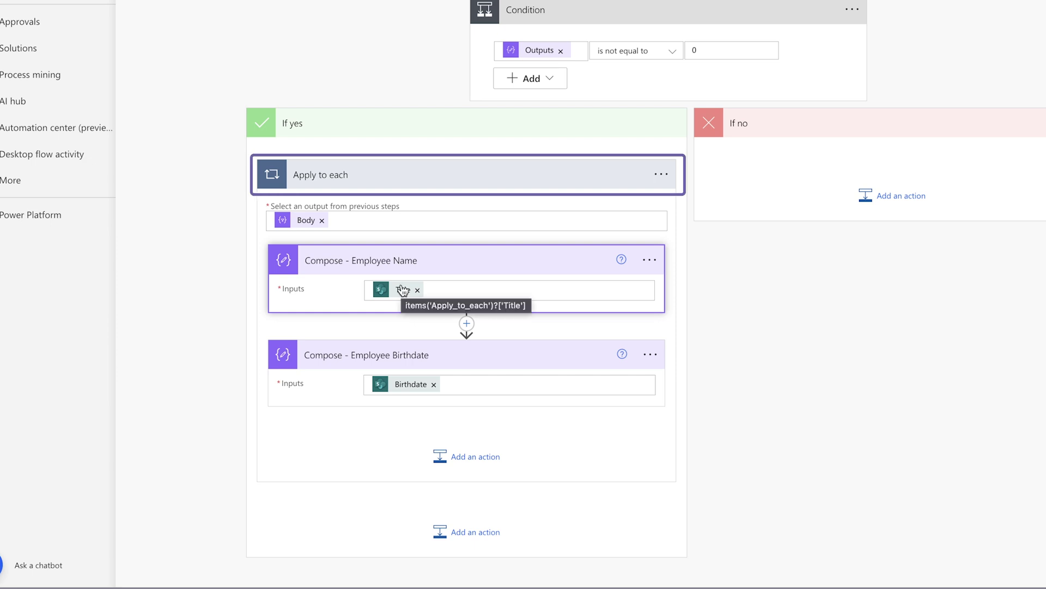
pyautogui.moveTo(410, 384)
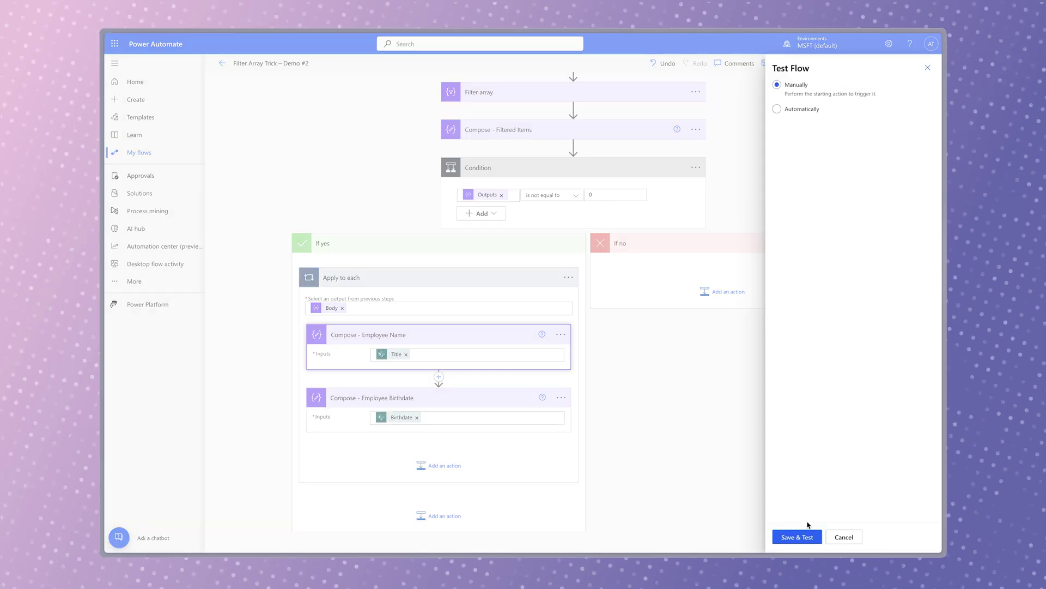
# - Save the flow and run a test
pyautogui.click(796, 537)
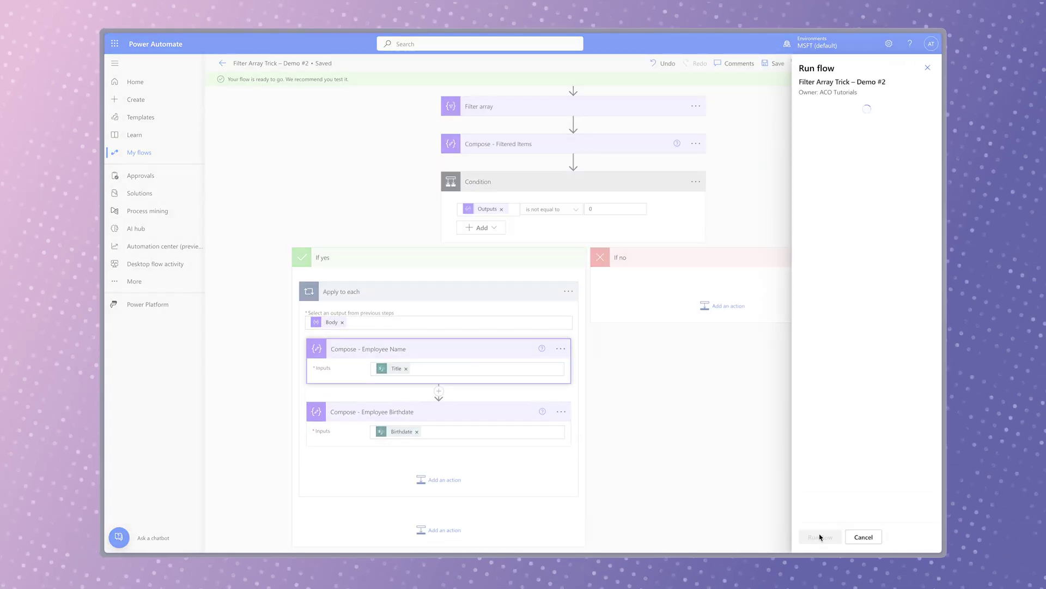
pyautogui.click(821, 537)
pyautogui.click(821, 535)
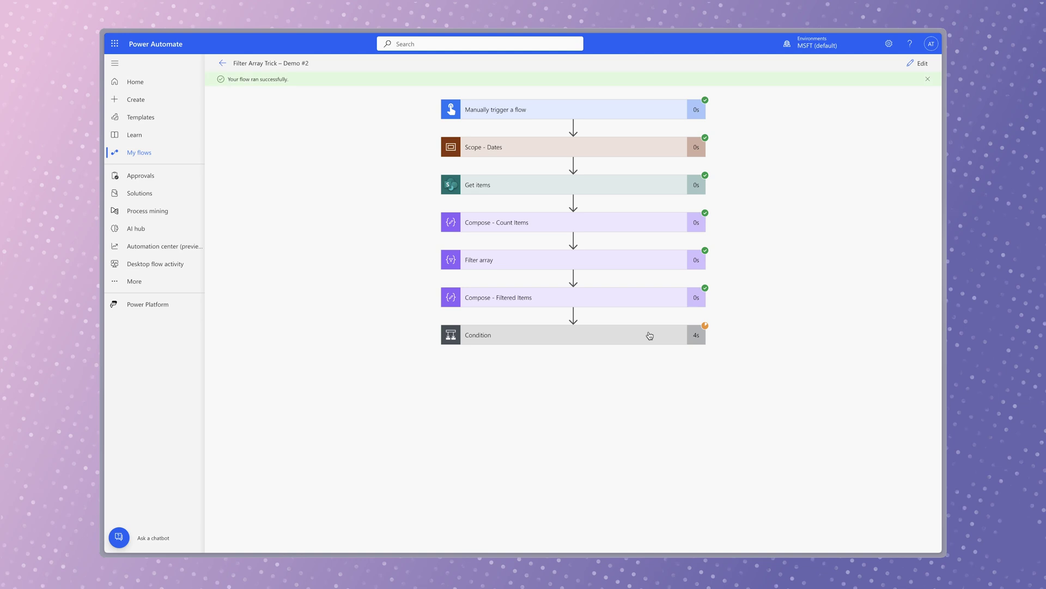
# - Check Employee Name and Birthdate outputs in both filtered loop iterations
pyautogui.click(650, 335)
pyautogui.click(512, 457)
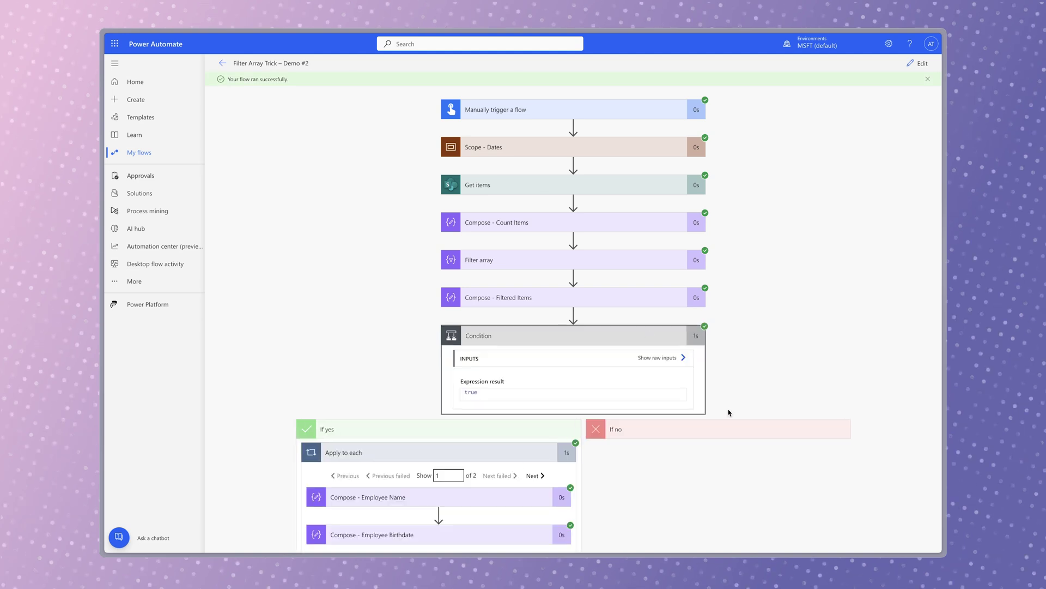
pyautogui.scroll(-1, 730, 413)
pyautogui.click(522, 438)
pyautogui.scroll(-2, 654, 403)
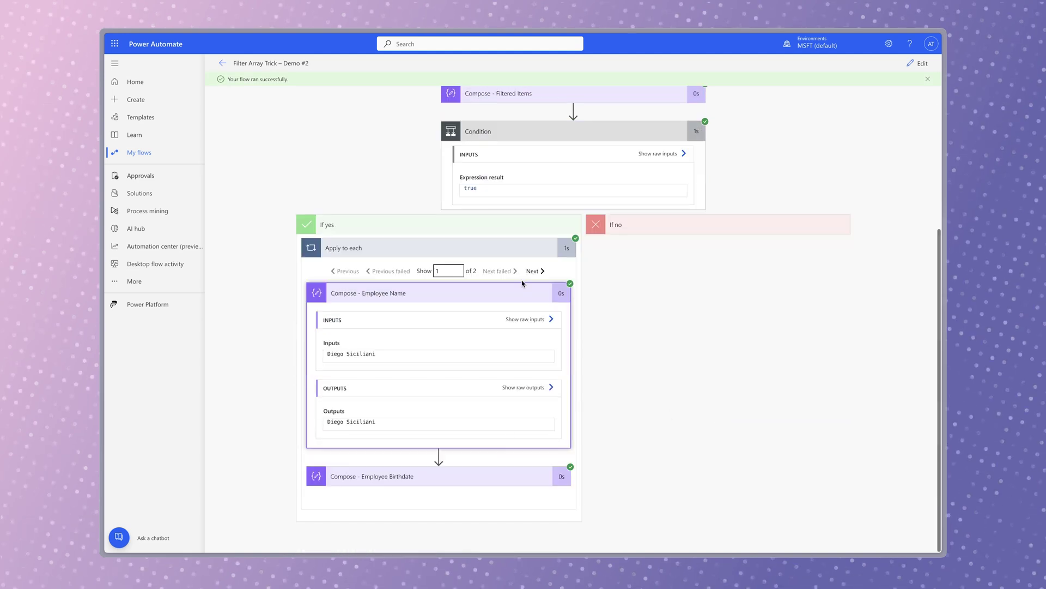
pyautogui.click(496, 475)
pyautogui.scroll(-2, 632, 381)
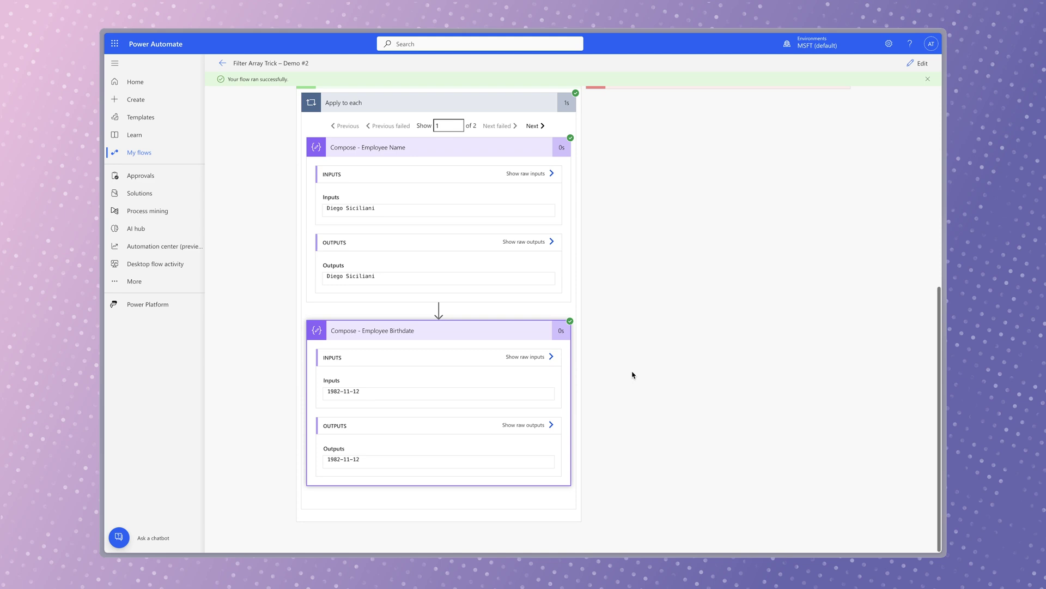
pyautogui.click(534, 124)
pyautogui.scroll(-3, 589, 138)
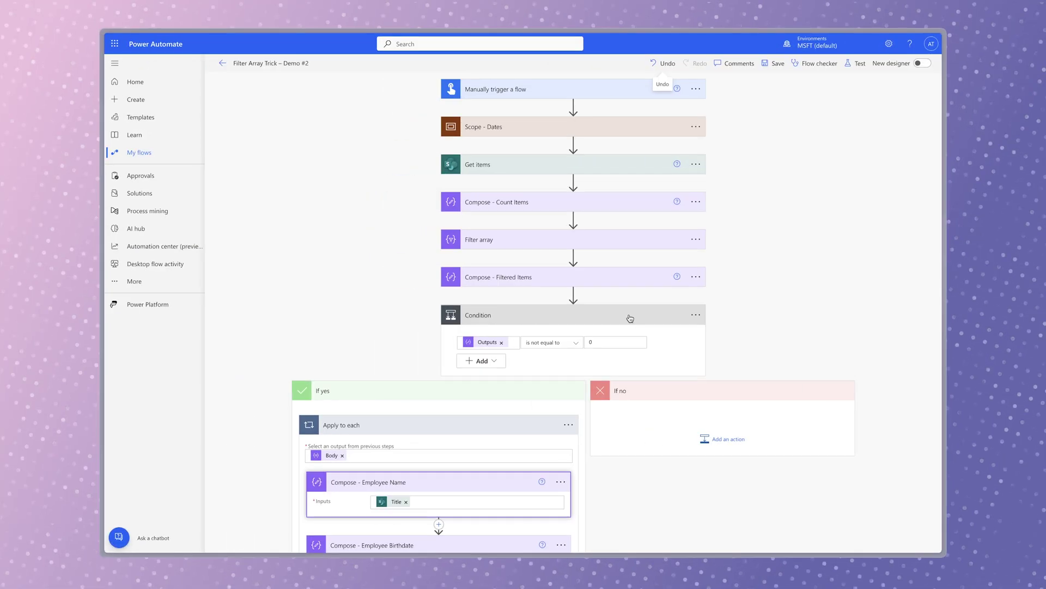
# - Add a Compose action at the loop's end and rename it 'Compose - Manager Name'
pyautogui.scroll(-3, 630, 319)
pyautogui.click(439, 449)
pyautogui.write('compose')
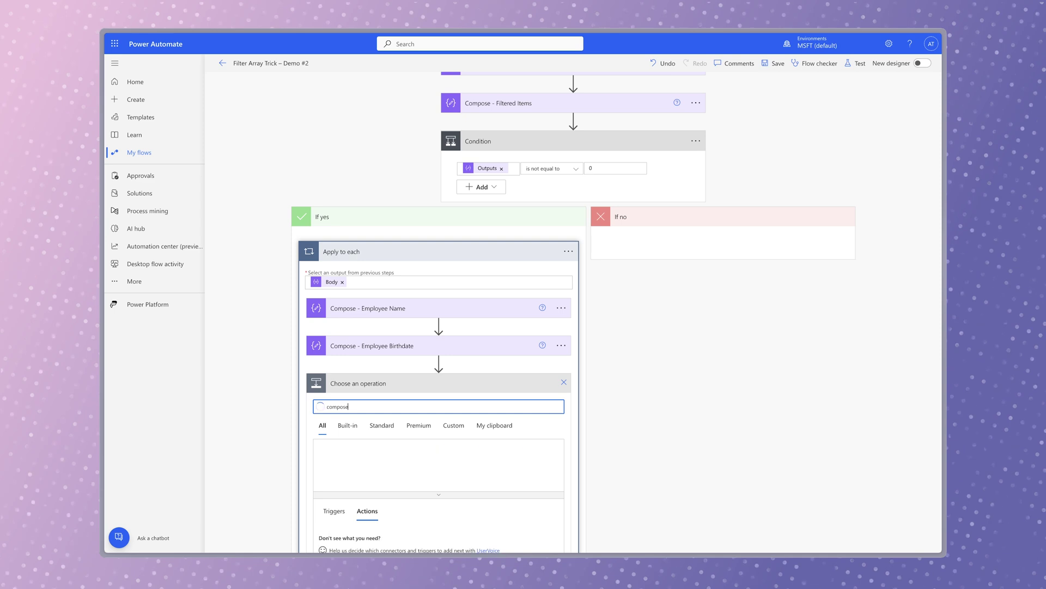
pyautogui.click(541, 496)
pyautogui.click(349, 538)
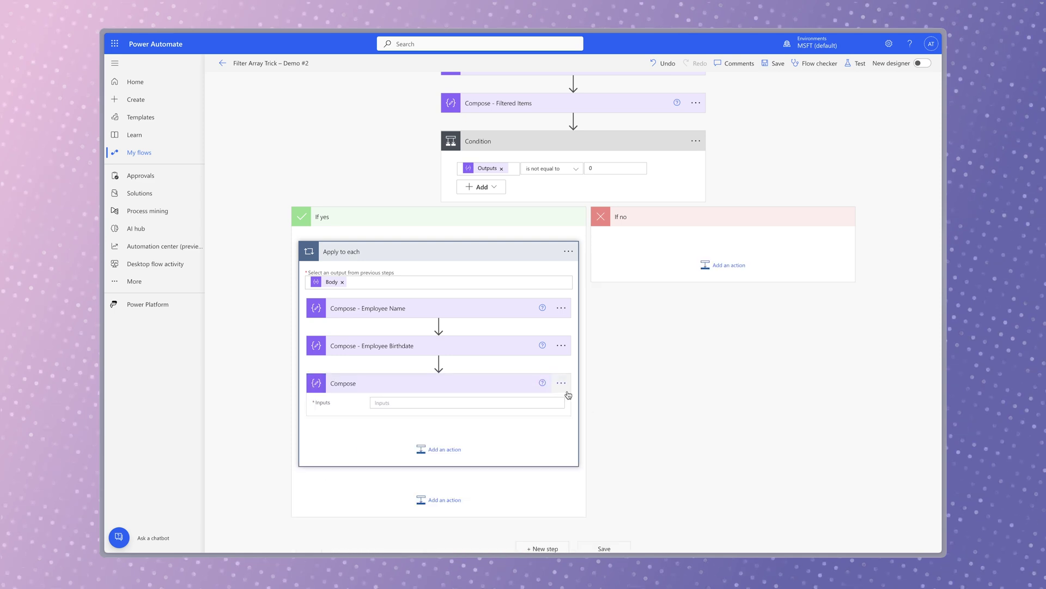
pyautogui.click(561, 383)
pyautogui.click(597, 412)
pyautogui.write('Compose - Manager')
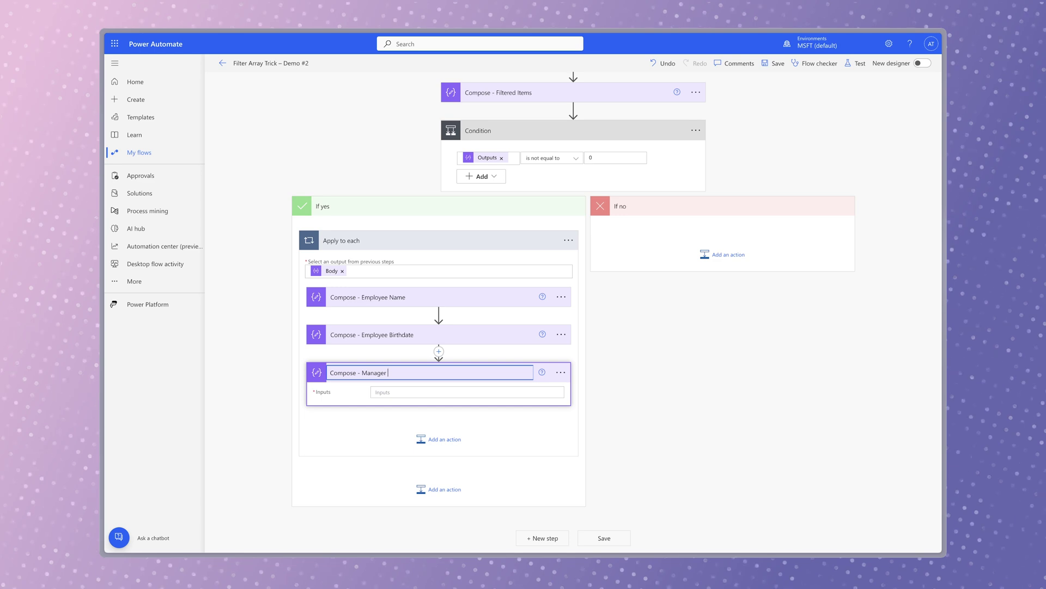
pyautogui.write(' Name')
# - Set its Inputs to the Manager DisplayName dynamic content field
pyautogui.click(420, 392)
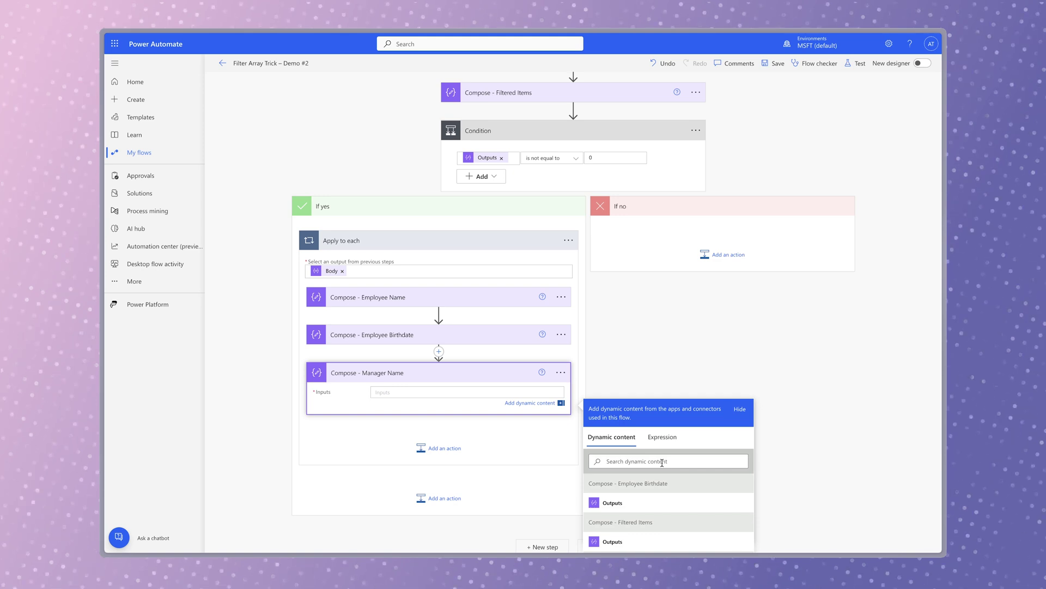
pyautogui.click(663, 462)
pyautogui.write('manager')
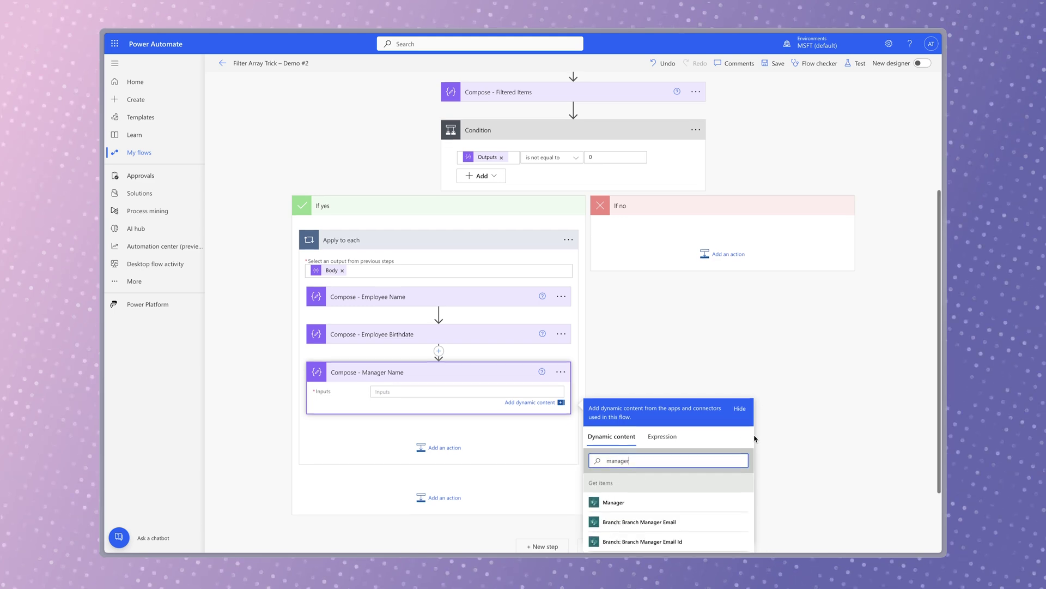
pyautogui.scroll(-2, 725, 442)
pyautogui.scroll(-1, 671, 466)
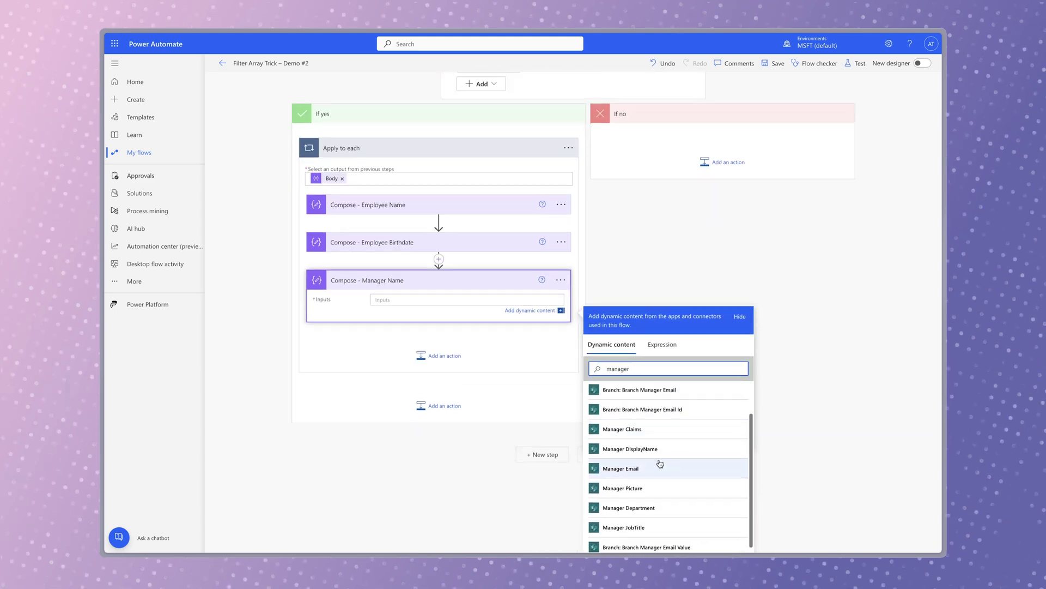
pyautogui.click(630, 449)
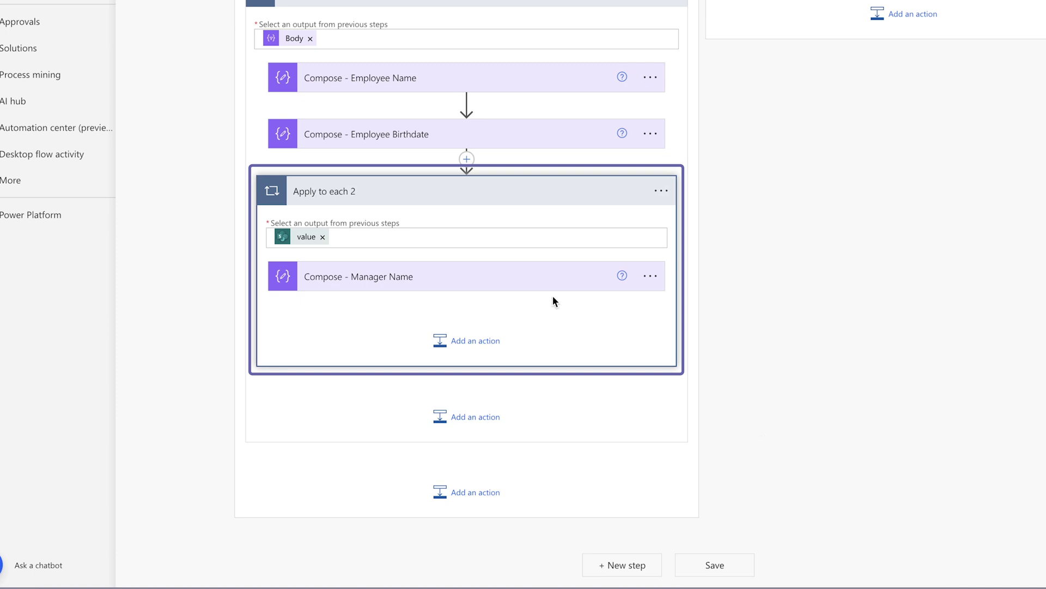
# - Clear Compose - Manager Name's input and move it above Apply to each 2
pyautogui.click(528, 276)
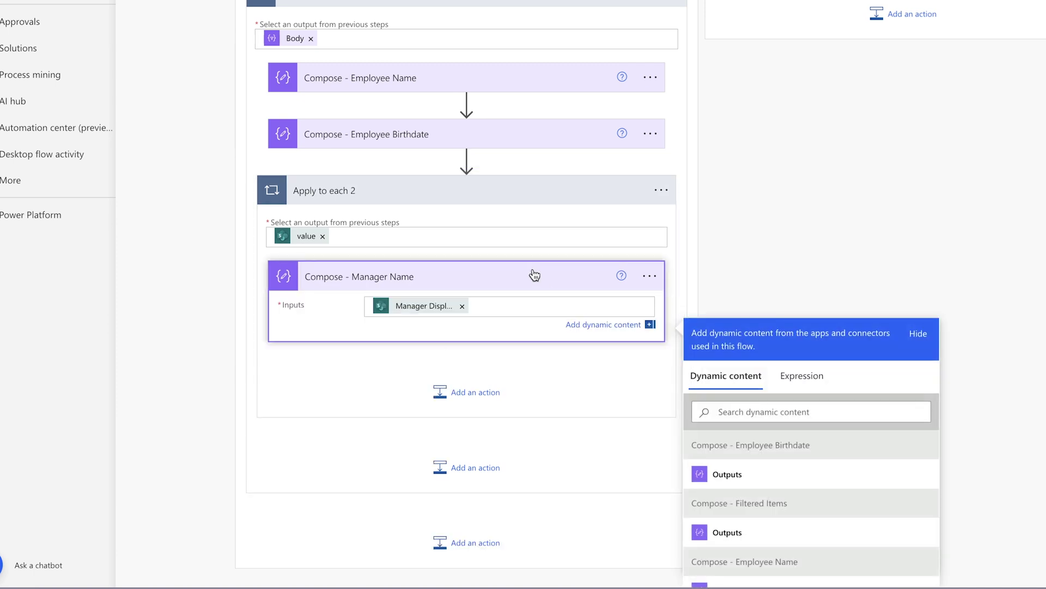
pyautogui.click(462, 307)
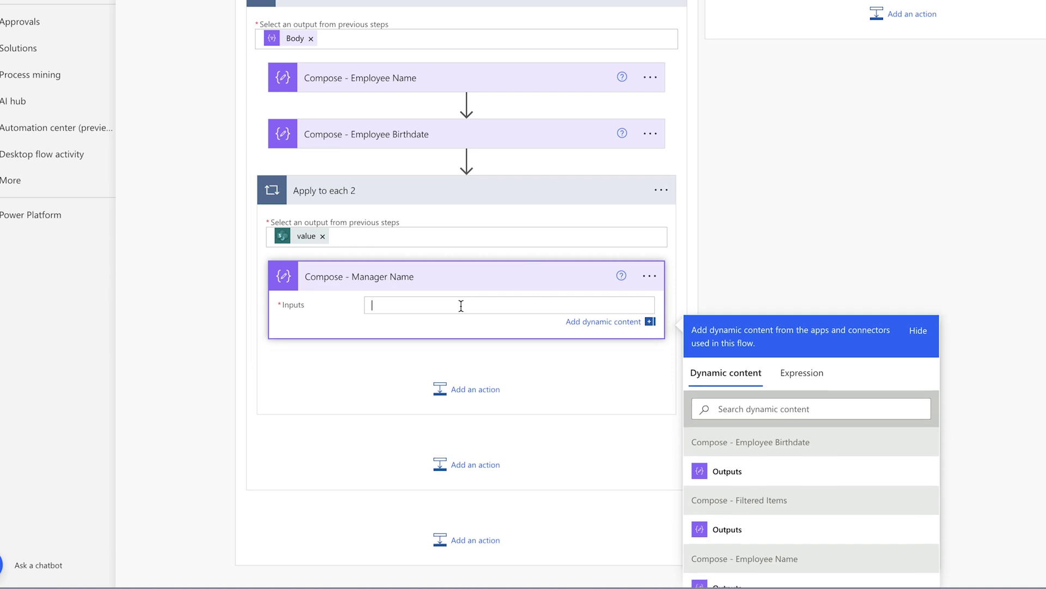
pyautogui.moveTo(476, 283); pyautogui.dragTo(467, 164)
# - Delete the Apply to each 2 loop
pyautogui.click(650, 283)
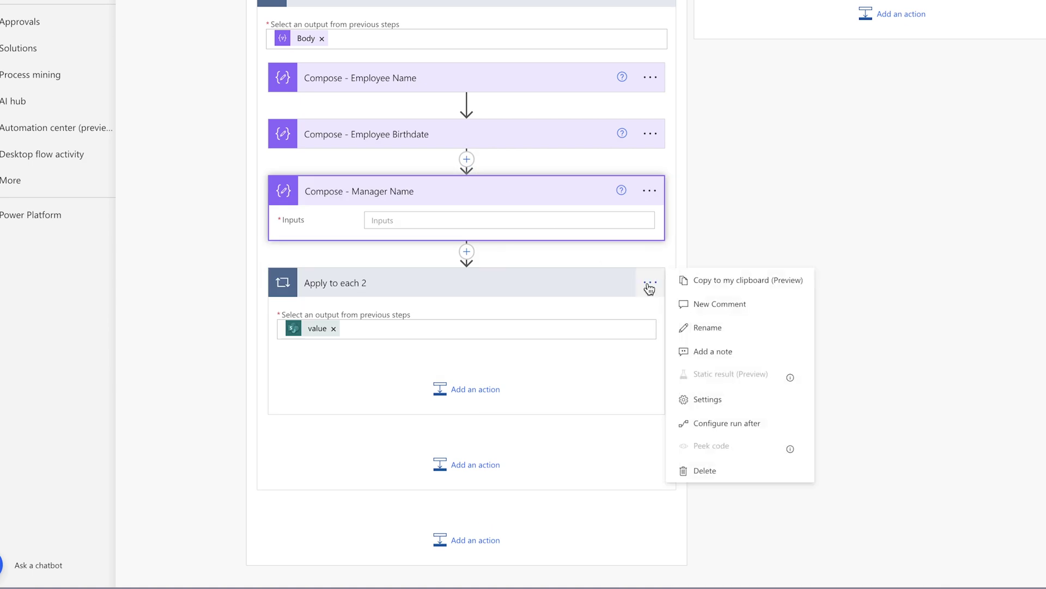
pyautogui.click(706, 469)
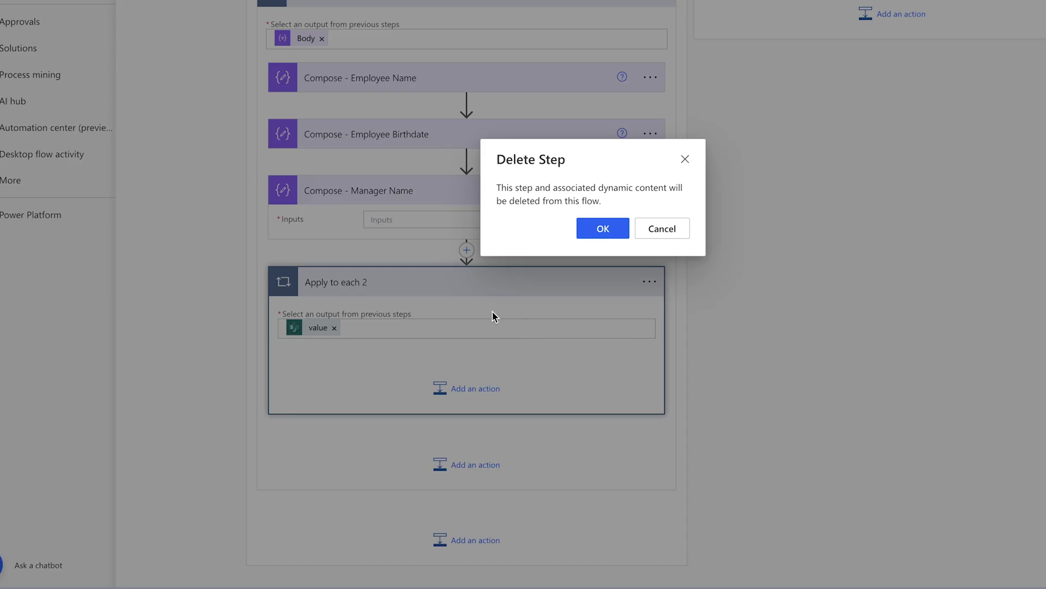
pyautogui.click(603, 229)
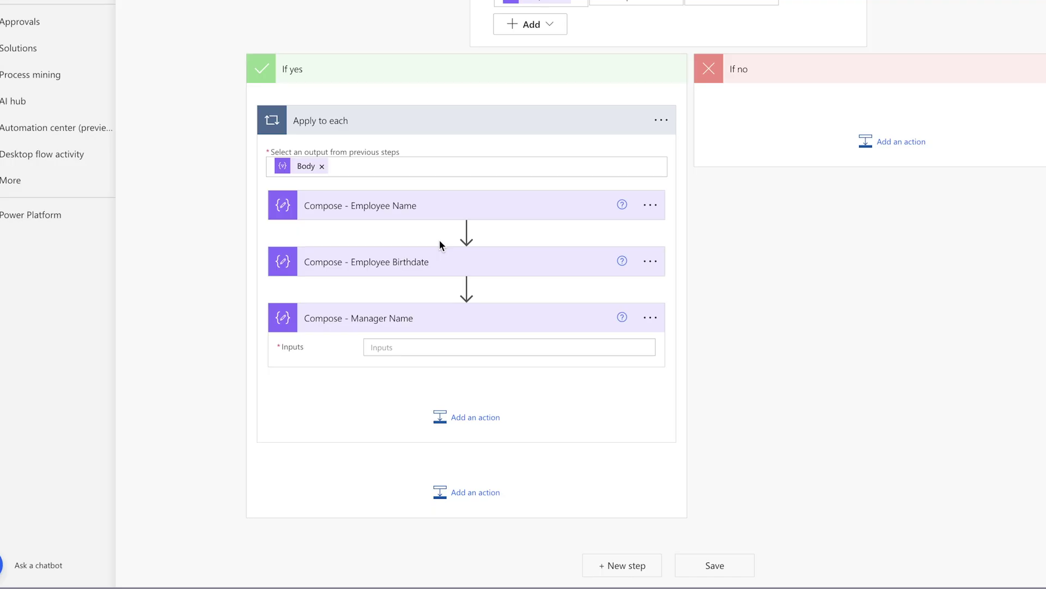
# - Make Apply to each loop over Get items' value instead of Body
pyautogui.click(322, 167)
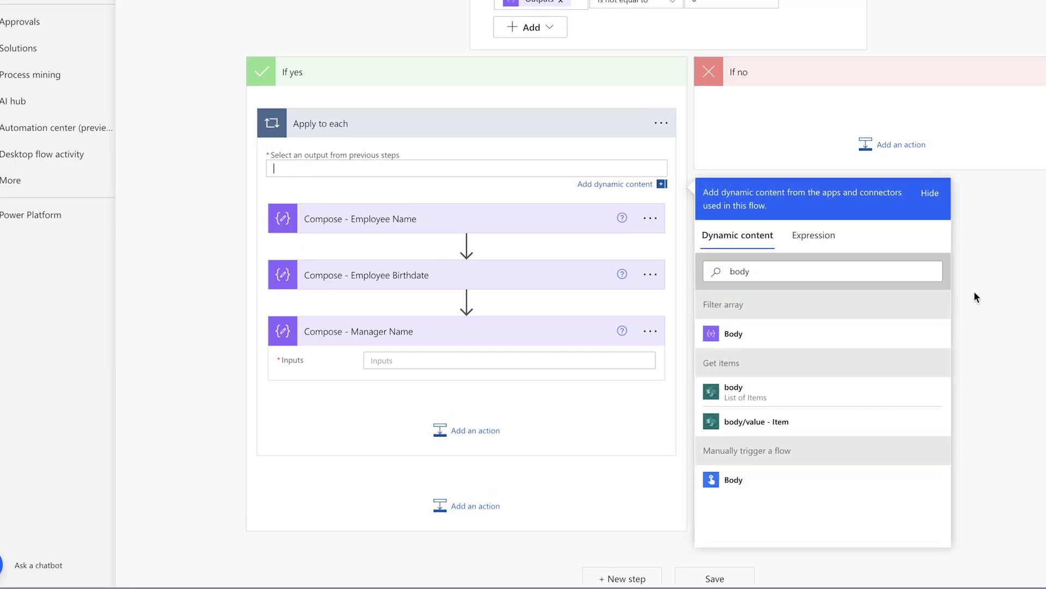
pyautogui.doubleClick(764, 269)
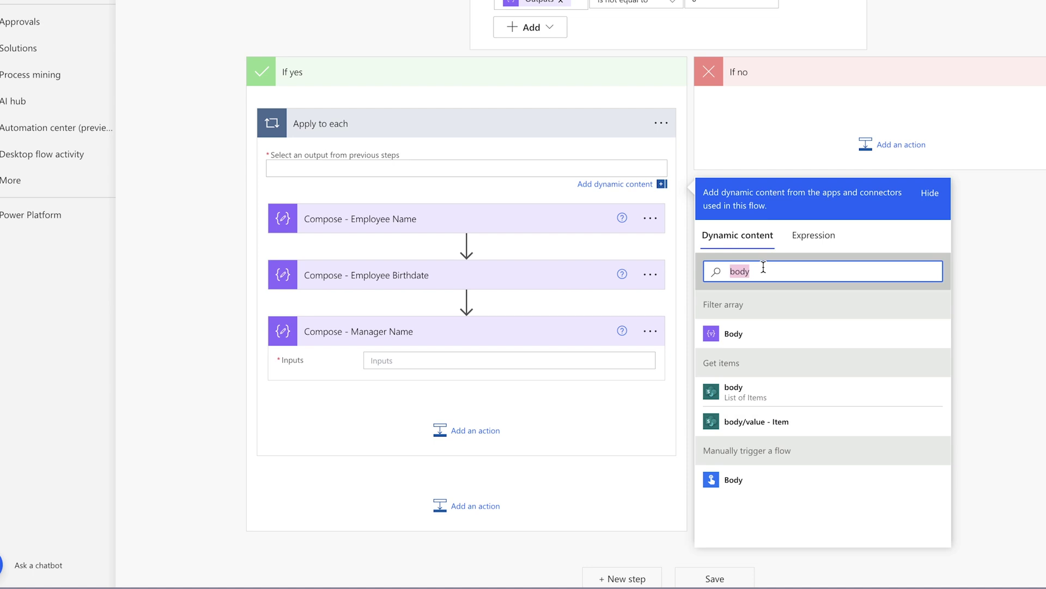
pyautogui.write('value')
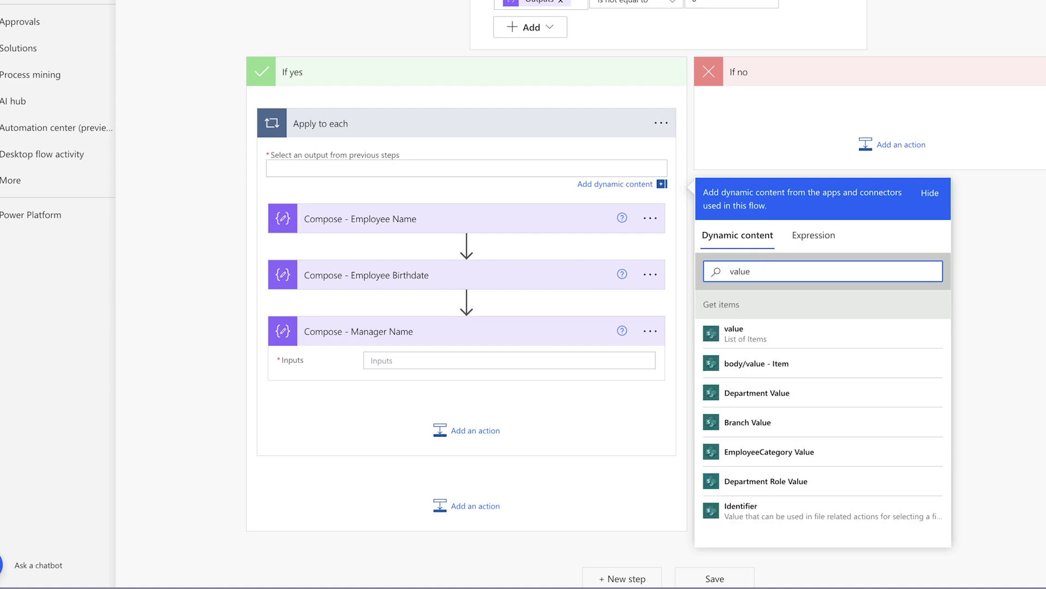
pyautogui.click(782, 332)
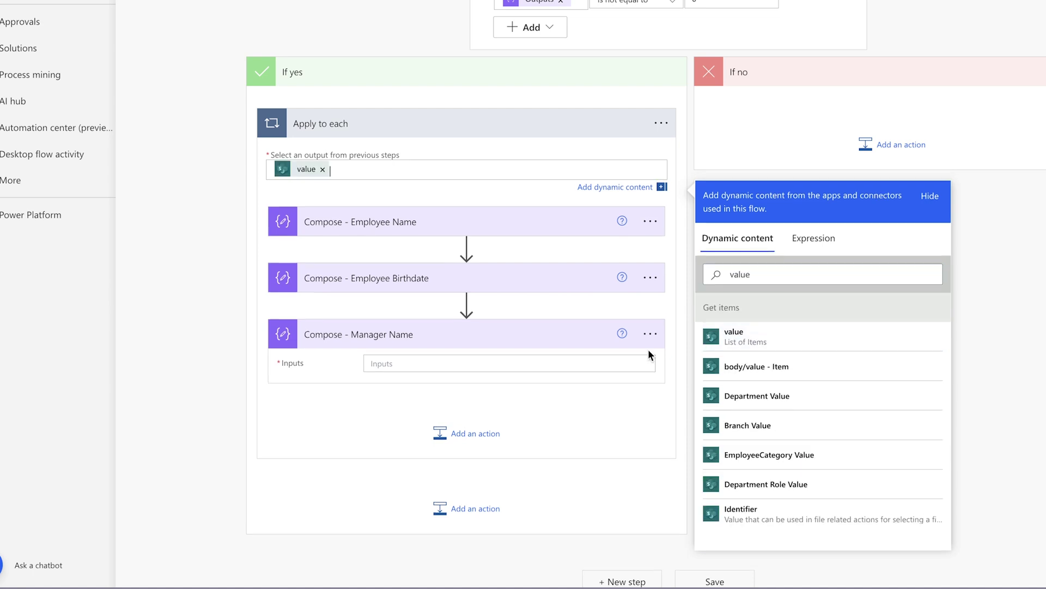
# - Set Compose - Manager Name's Inputs to Manager DisplayName
pyautogui.click(480, 359)
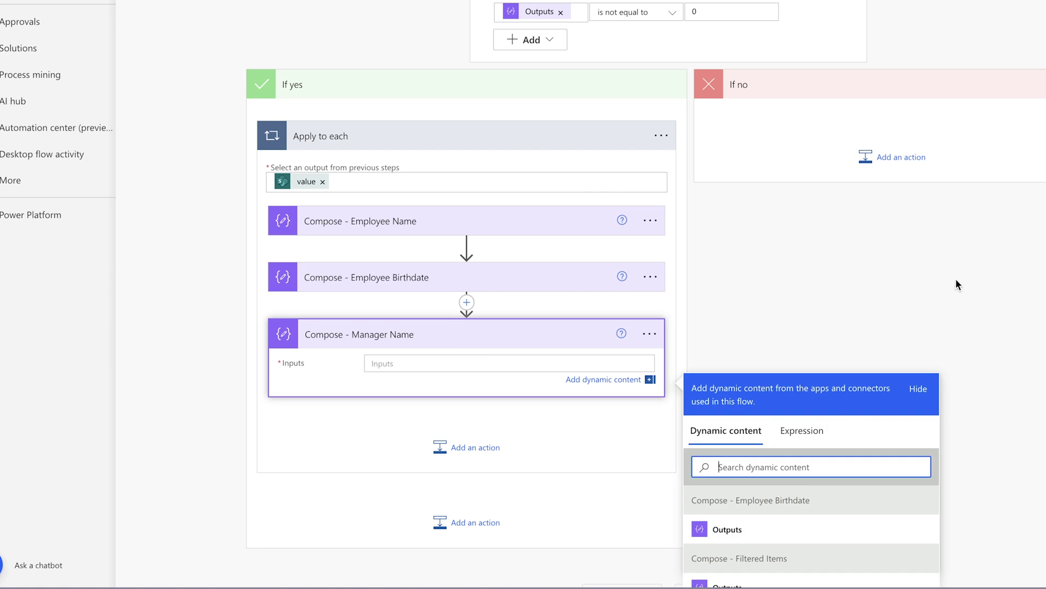
pyautogui.scroll(-3, 998, 292)
pyautogui.write('manager')
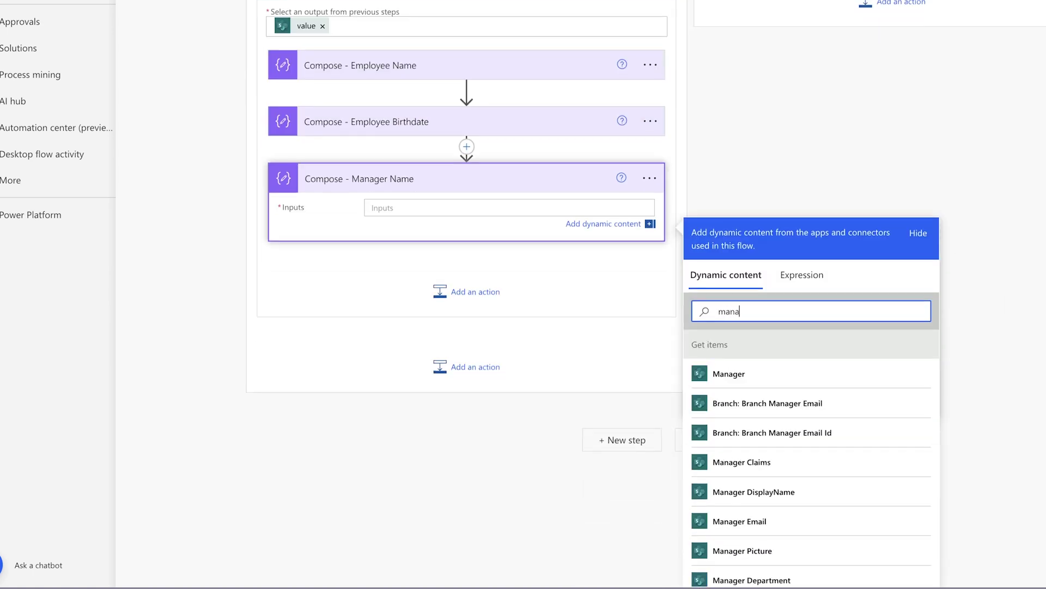
pyautogui.click(848, 487)
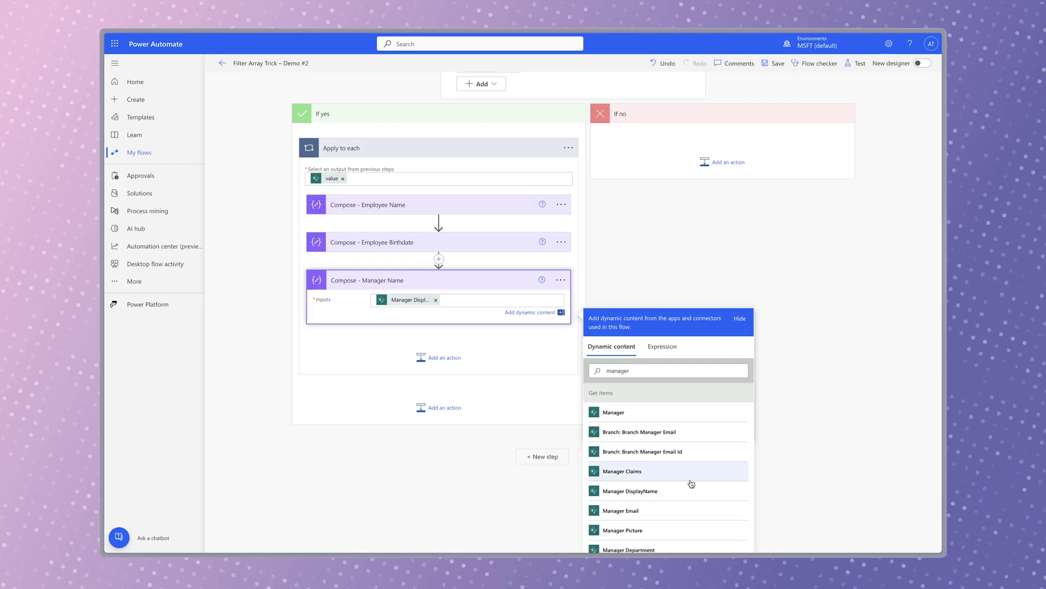
# - Replace the loop's value input with the Filter array Body output
pyautogui.click(343, 179)
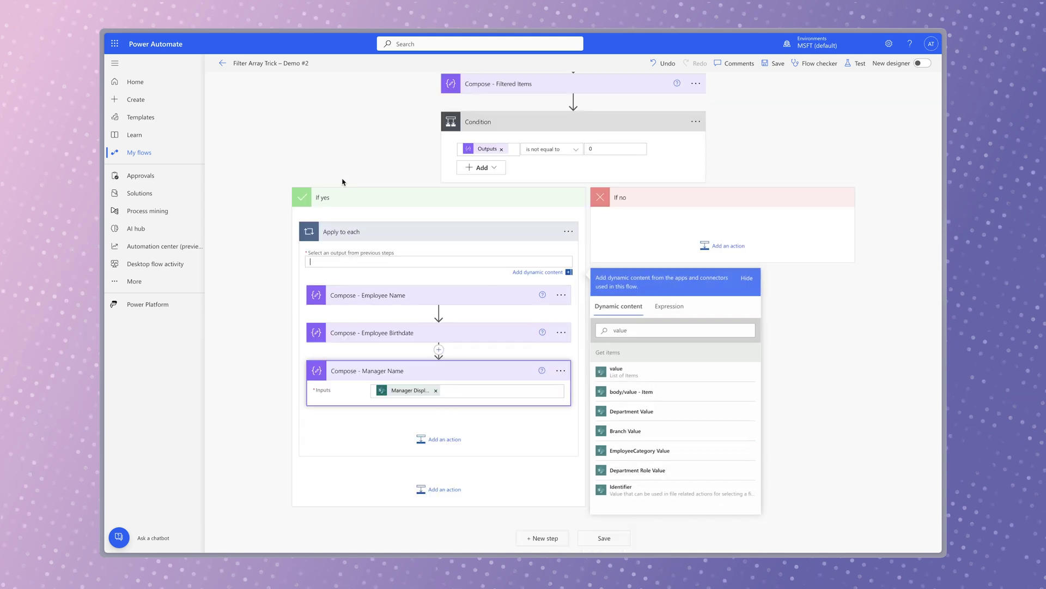
pyautogui.scroll(2, 361, 253)
pyautogui.doubleClick(635, 331)
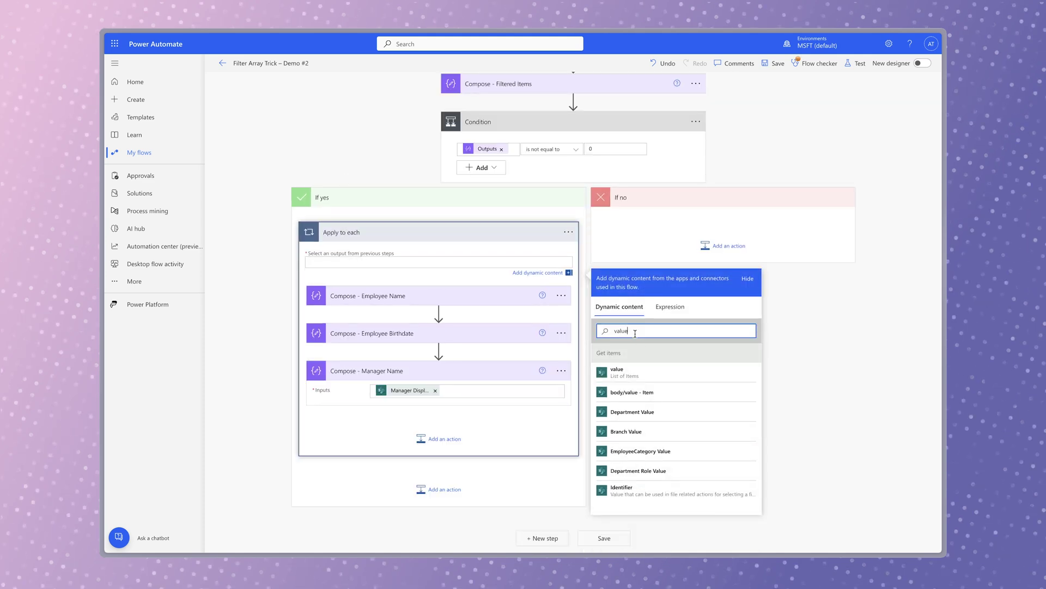
pyautogui.write('body')
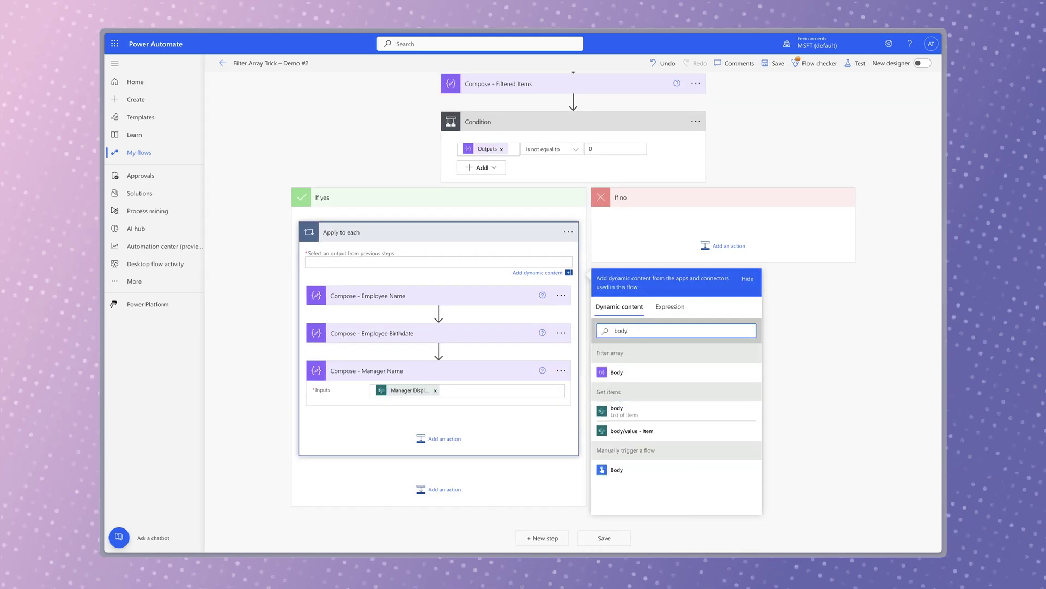
pyautogui.click(640, 374)
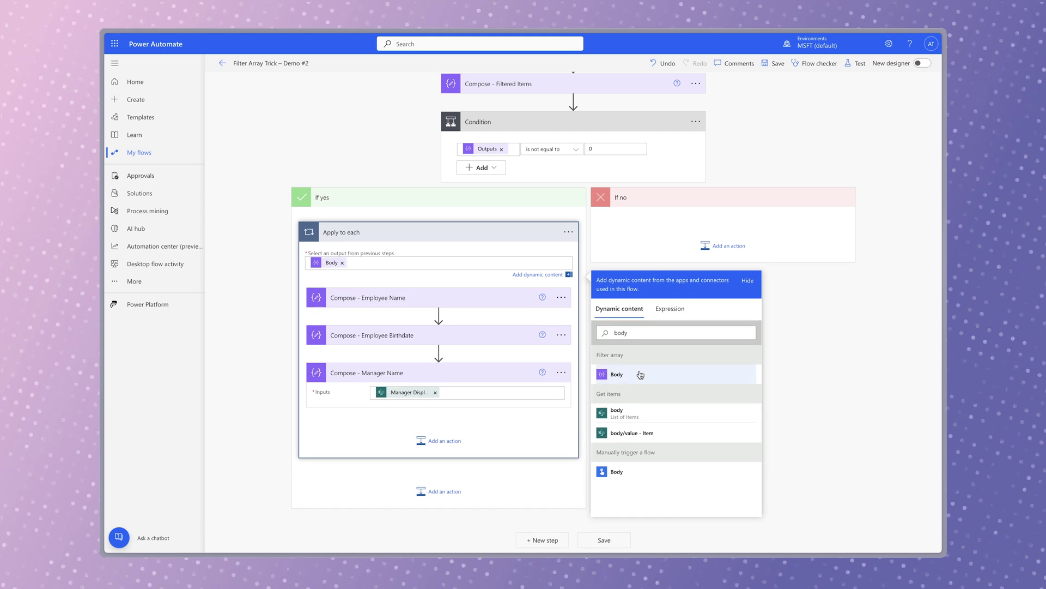
pyautogui.click(856, 64)
# - Save the flow and run a test
pyautogui.click(800, 537)
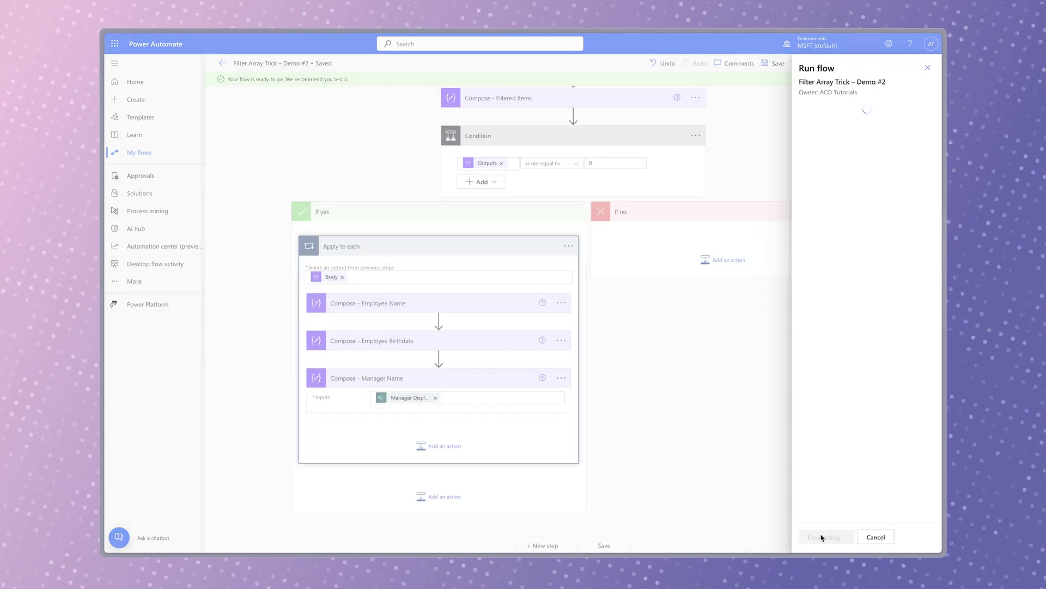
pyautogui.click(823, 537)
pyautogui.click(825, 539)
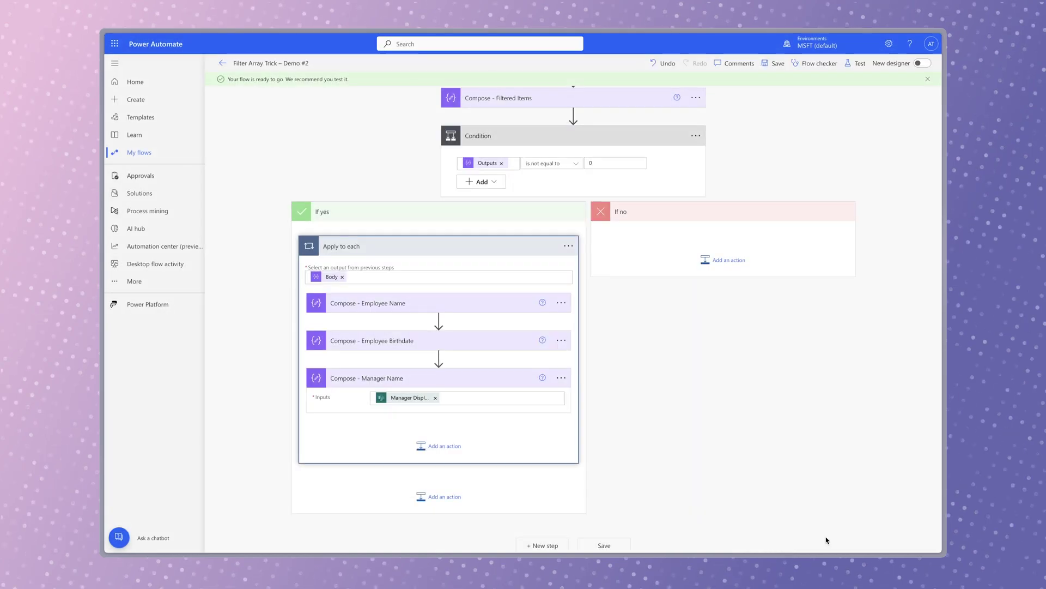
# - Check Compose - Manager Name's output in the loop's second iteration
pyautogui.click(562, 339)
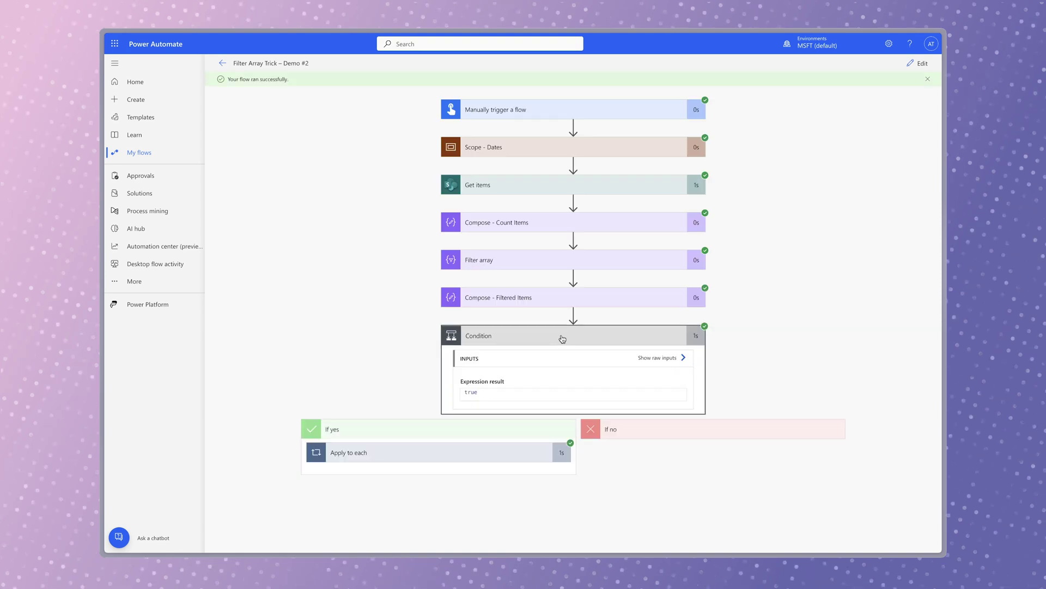
pyautogui.click(513, 461)
pyautogui.scroll(-2, 703, 415)
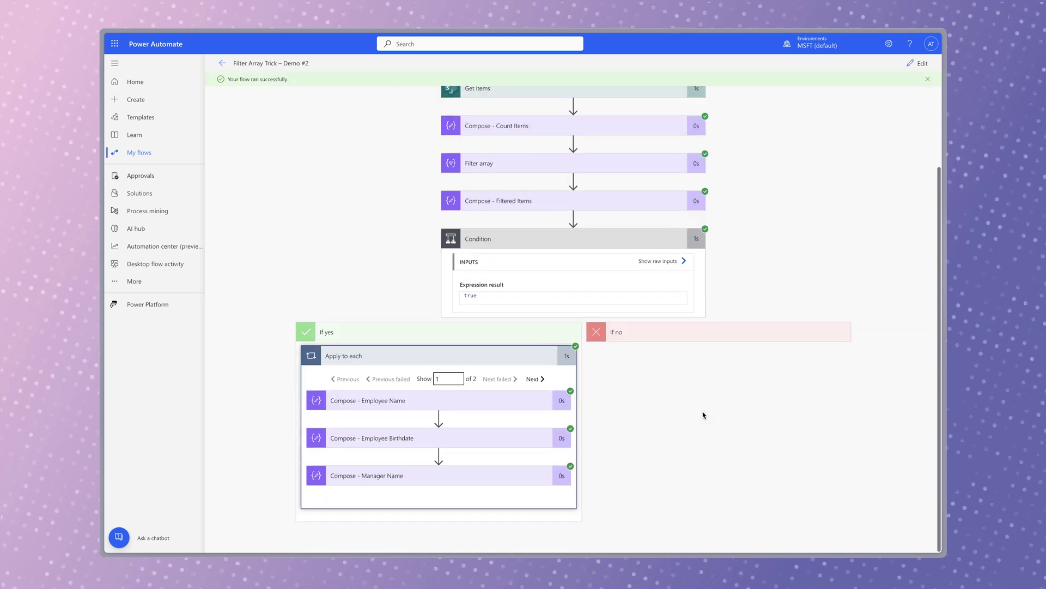
pyautogui.click(521, 471)
pyautogui.scroll(-3, 584, 423)
pyautogui.click(536, 235)
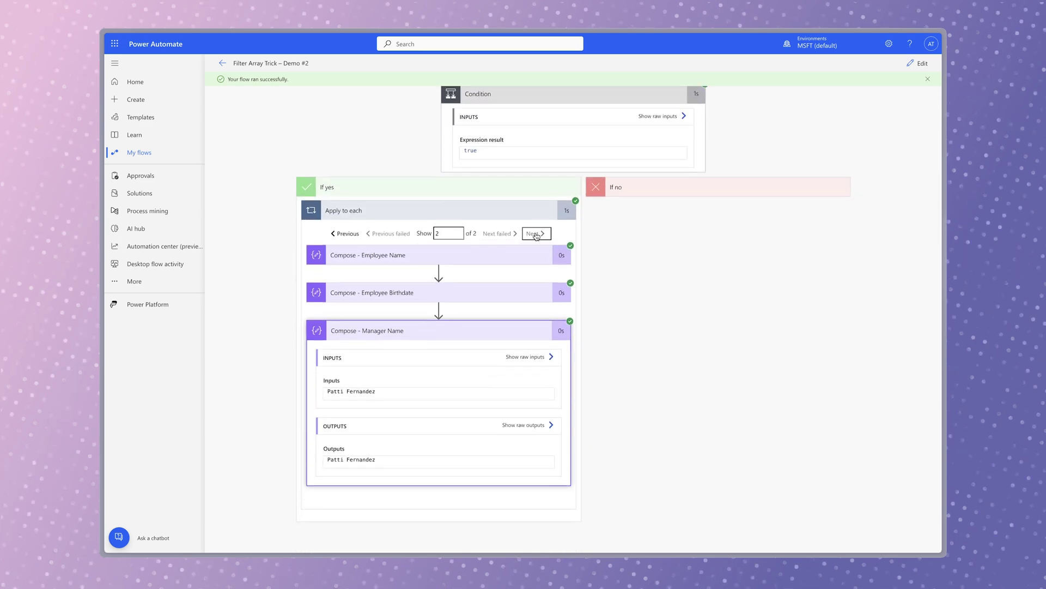